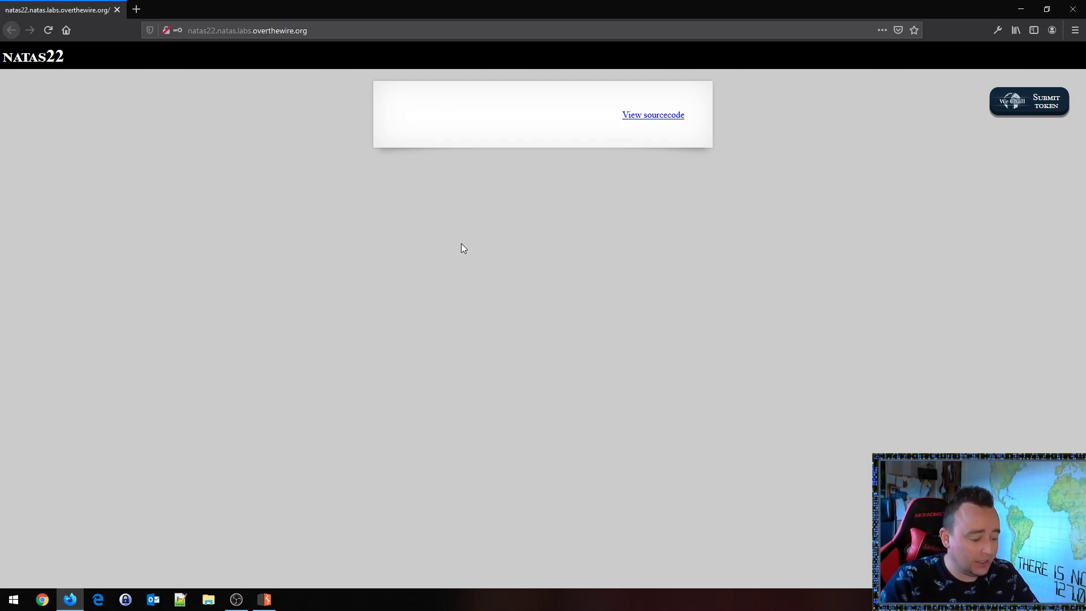
Inspect the HTML source of the natas22 page, then close the source view.
{"action": "key", "text": "ctrl+u"}
{"action": "key", "text": "ctrl+a"}
{"action": "left_click", "coordinate": [369, 257]}
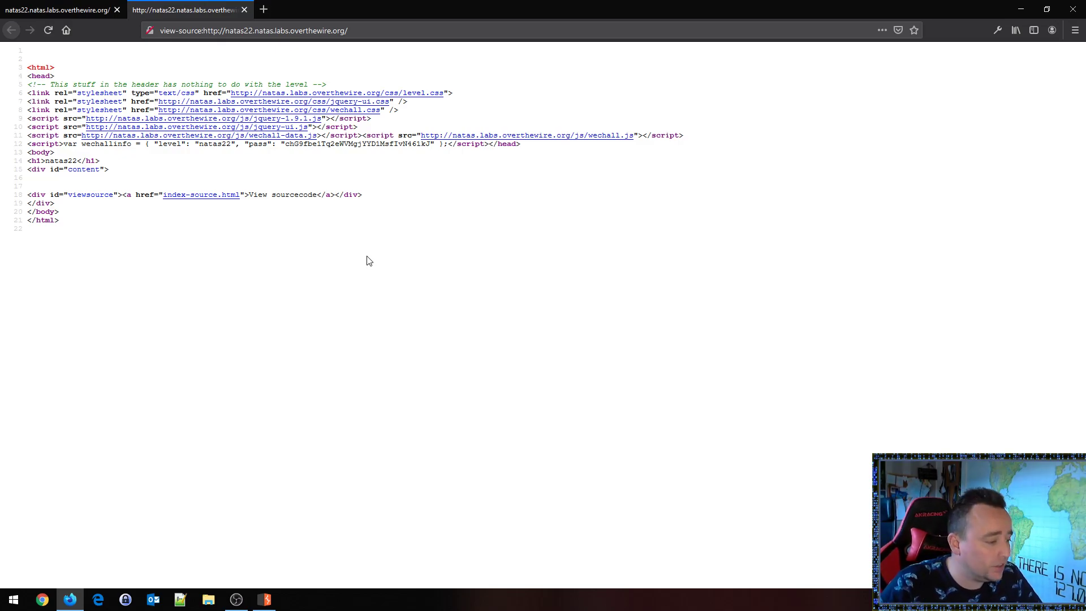
{"action": "key", "text": "ctrl+w"}
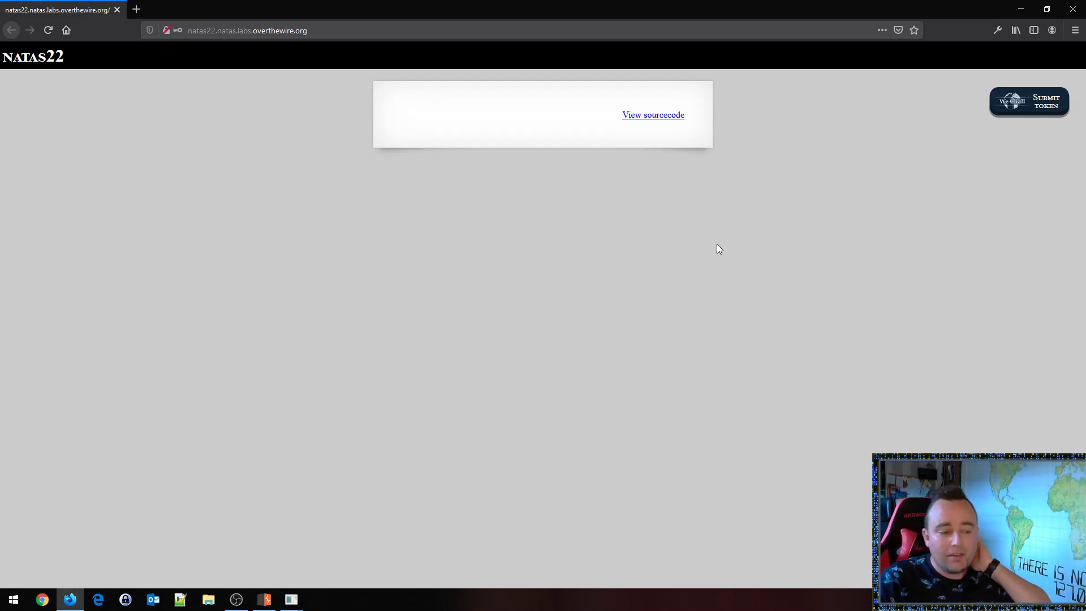
{"action": "key", "text": "super+g"}
{"action": "left_click", "coordinate": [791, 285]}
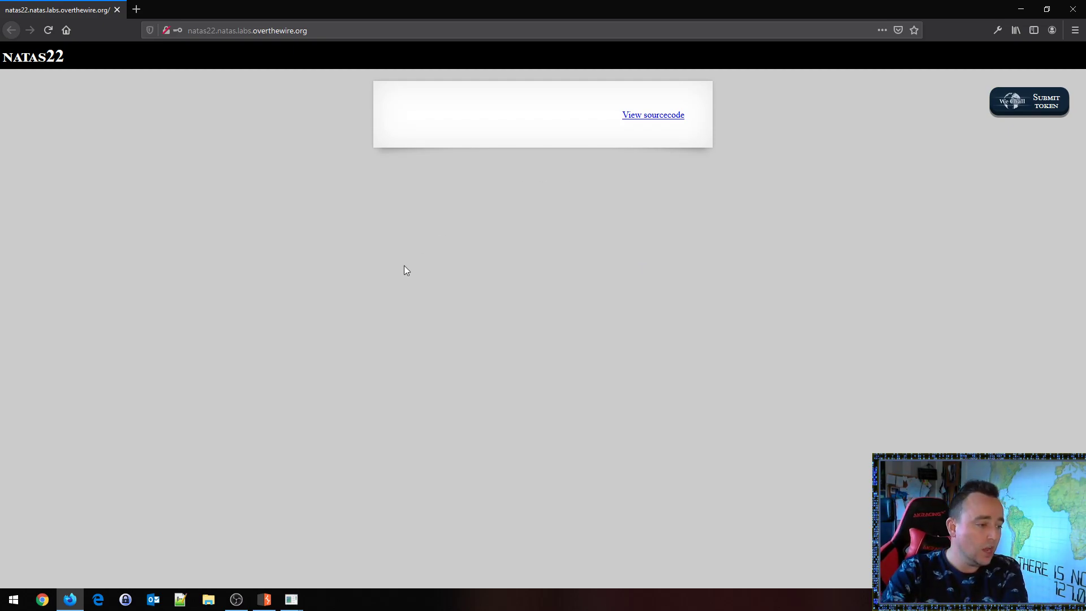
Check natas22.natas.labs.overthewire.org/robots.txt and return to the natas22 main page.
{"action": "left_click", "coordinate": [351, 30]}
{"action": "left_click", "coordinate": [351, 30]}
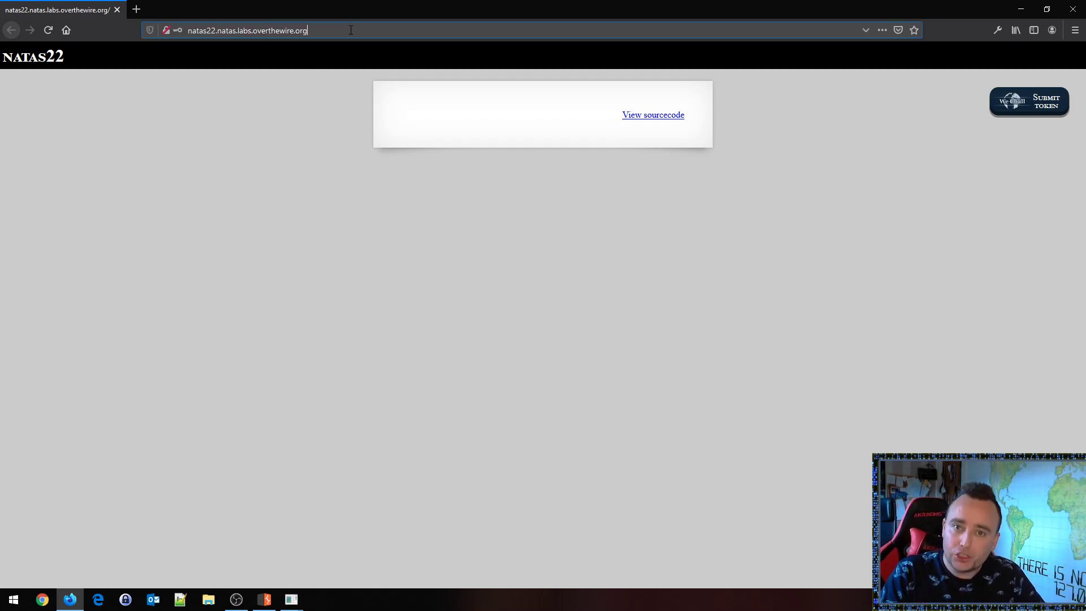
{"action": "type", "text": "/robots.txt"}
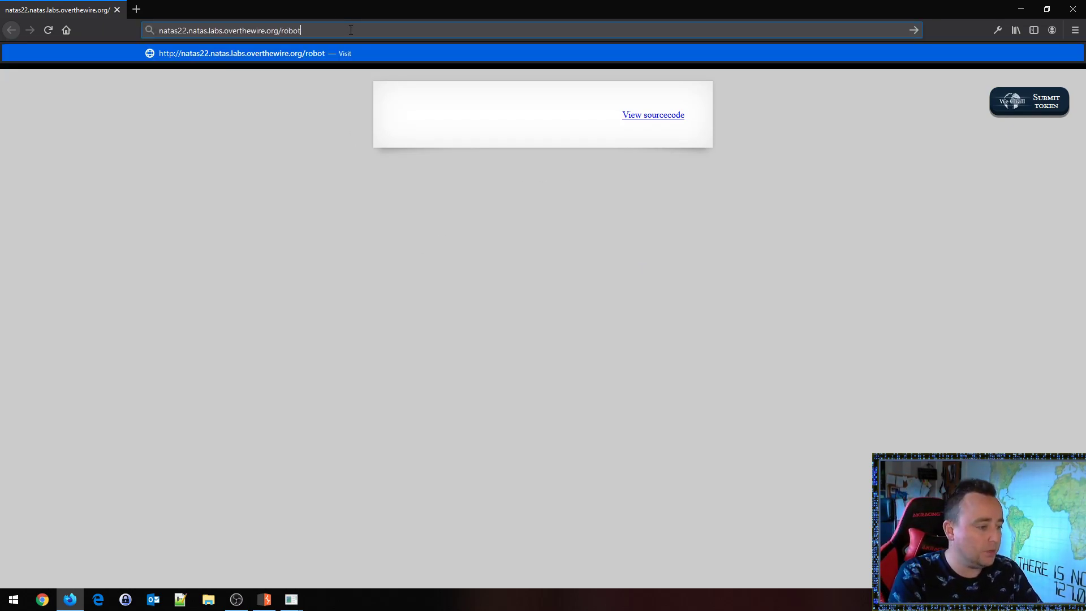
{"action": "key", "text": "Return"}
{"action": "key", "text": "alt+Left"}
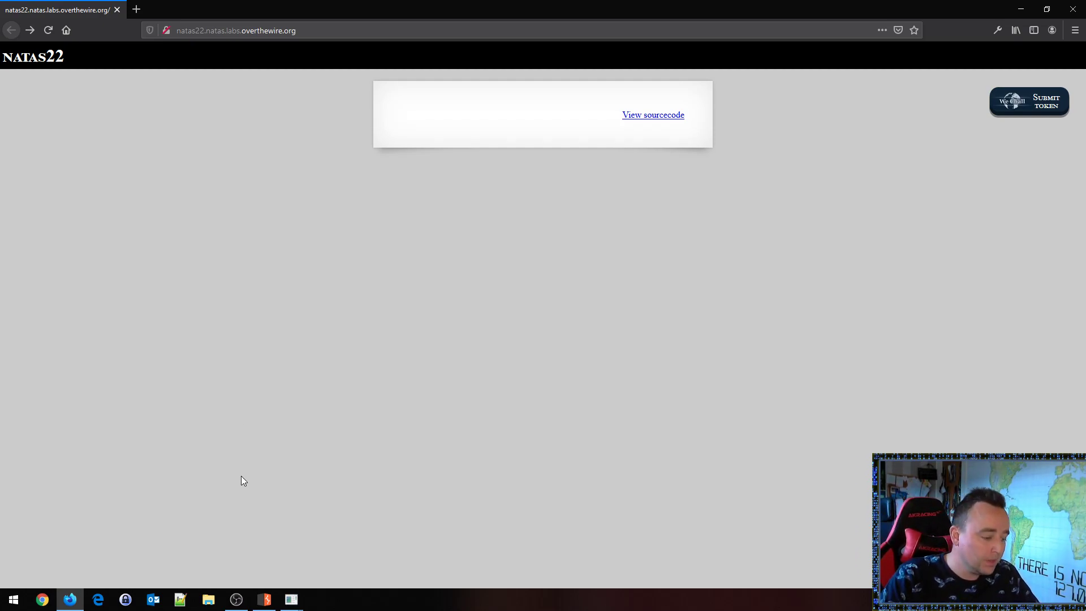
{"action": "left_click", "coordinate": [265, 599]}
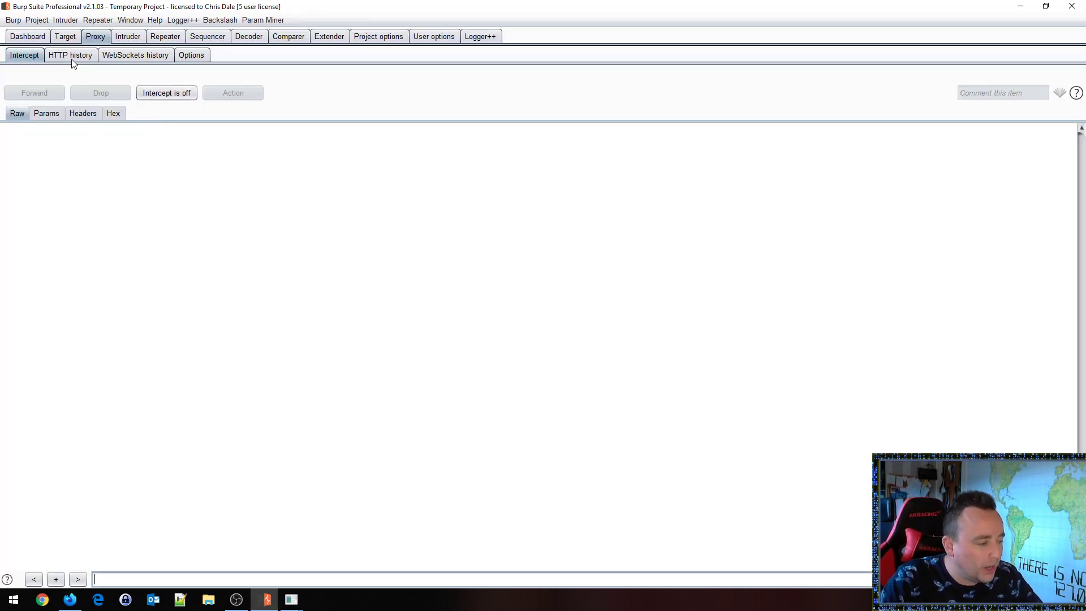
{"action": "left_click", "coordinate": [28, 36]}
{"action": "left_click", "coordinate": [65, 36]}
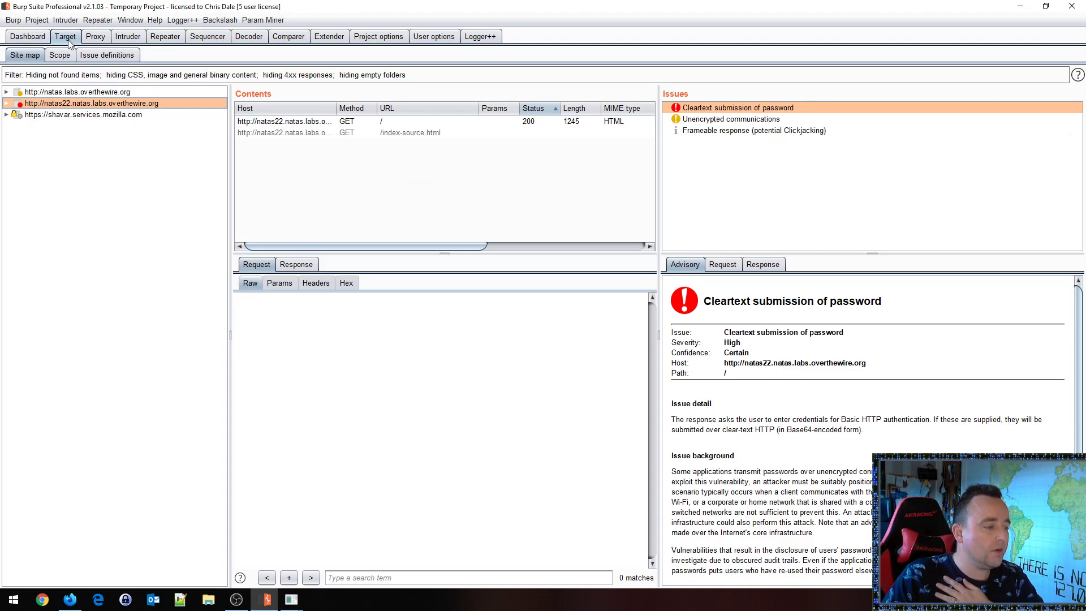
{"action": "double_click", "coordinate": [83, 104]}
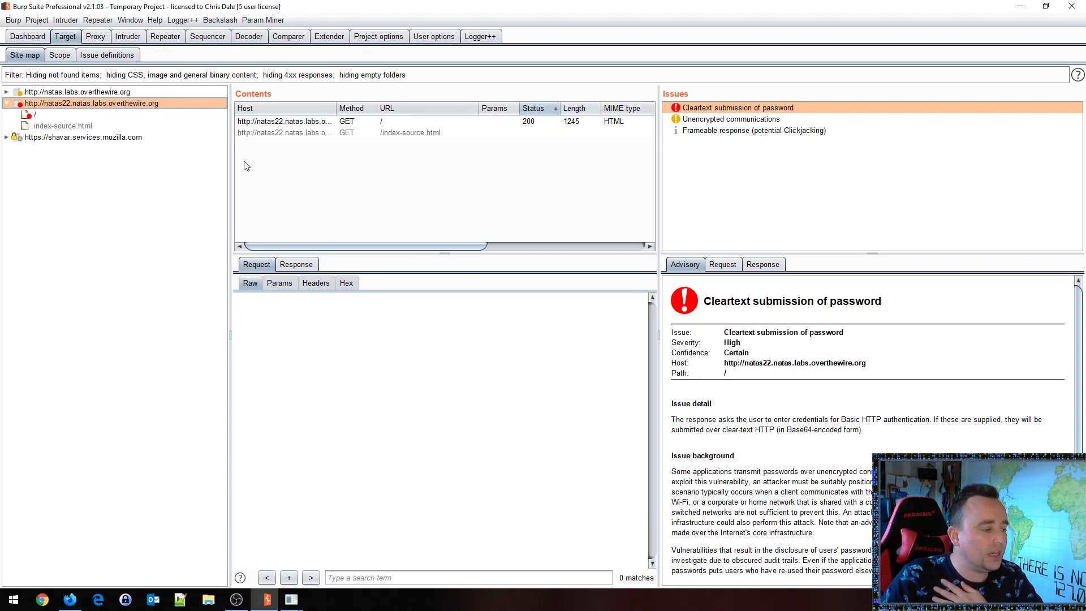
{"action": "right_click", "coordinate": [91, 106]}
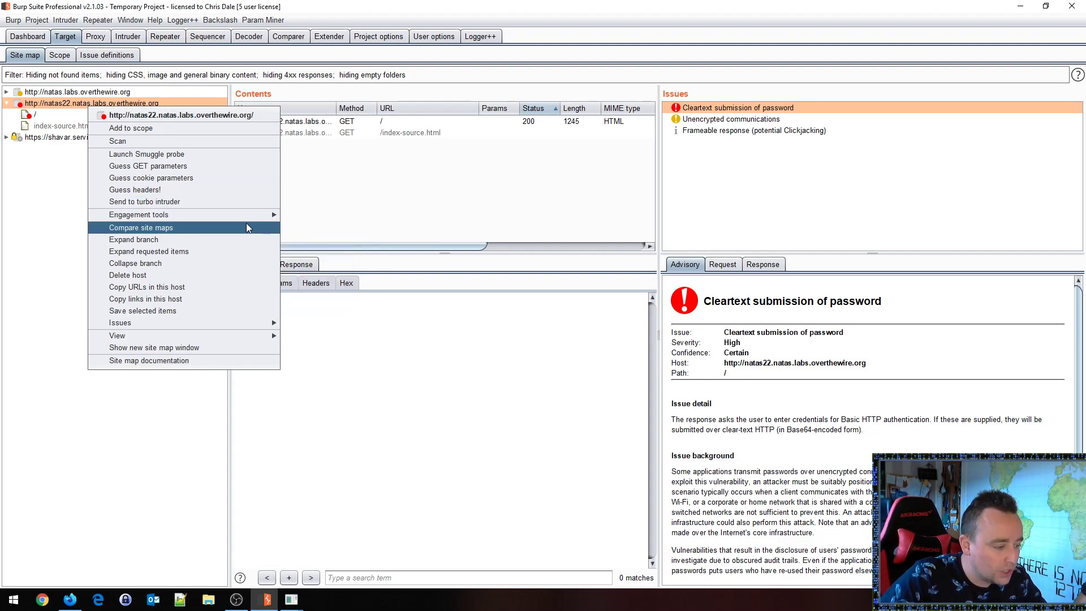
{"action": "mouse_move", "coordinate": [253, 214]}
{"action": "left_click", "coordinate": [358, 280]}
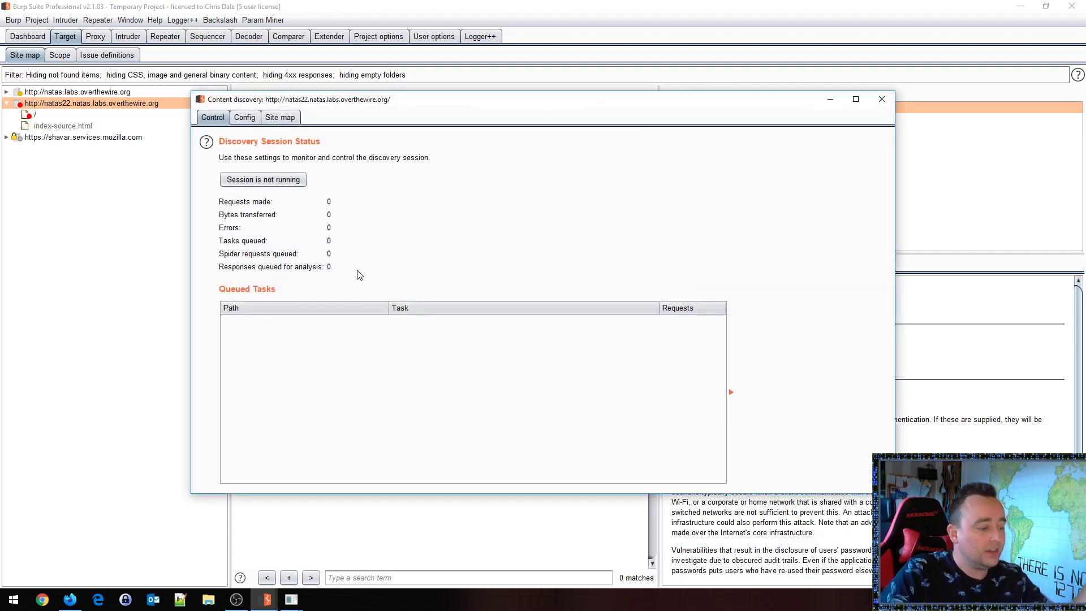
Review the content discovery configuration, including its target, filename sources, file extensions and discovery engine settings.
{"action": "left_click", "coordinate": [253, 119]}
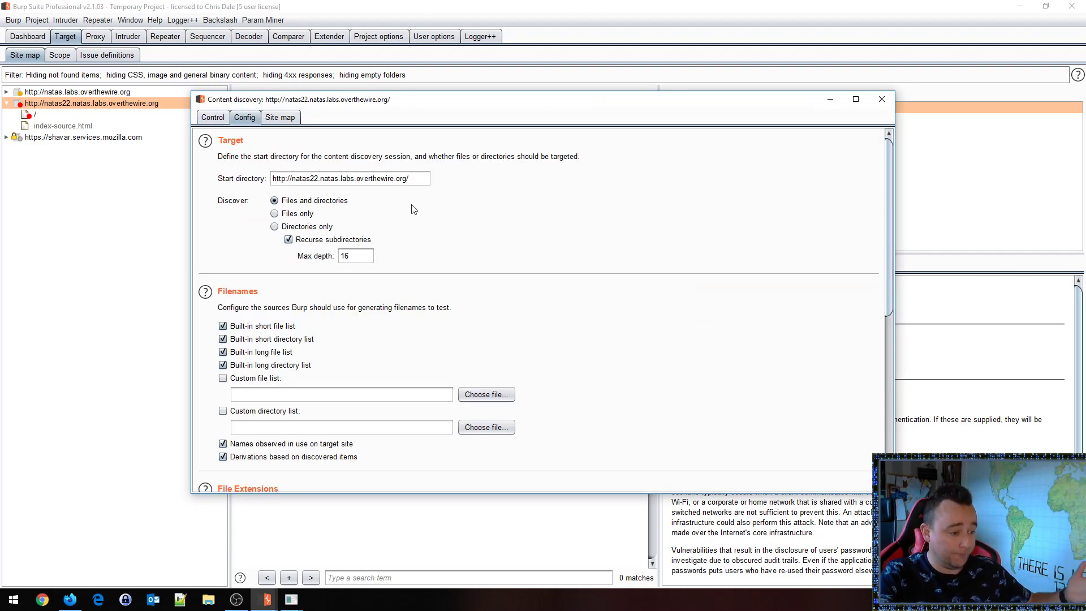
{"action": "scroll", "coordinate": [447, 244], "scroll_direction": "down", "scroll_amount": 1}
{"action": "scroll", "coordinate": [468, 247], "scroll_direction": "down", "scroll_amount": 1}
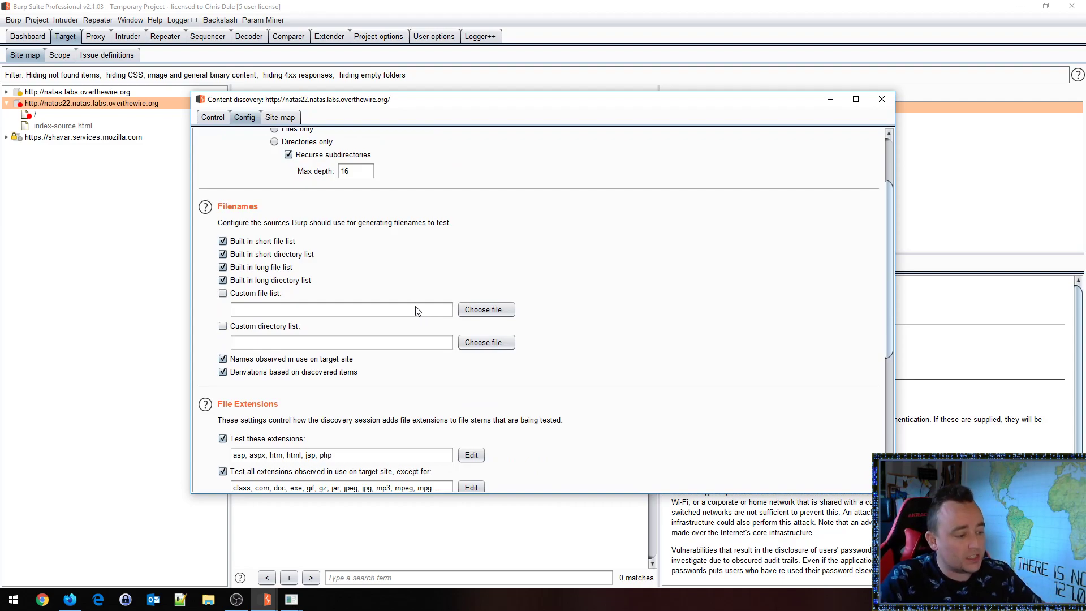
{"action": "scroll", "coordinate": [593, 308], "scroll_direction": "down", "scroll_amount": 3}
{"action": "scroll", "coordinate": [593, 309], "scroll_direction": "down", "scroll_amount": 3}
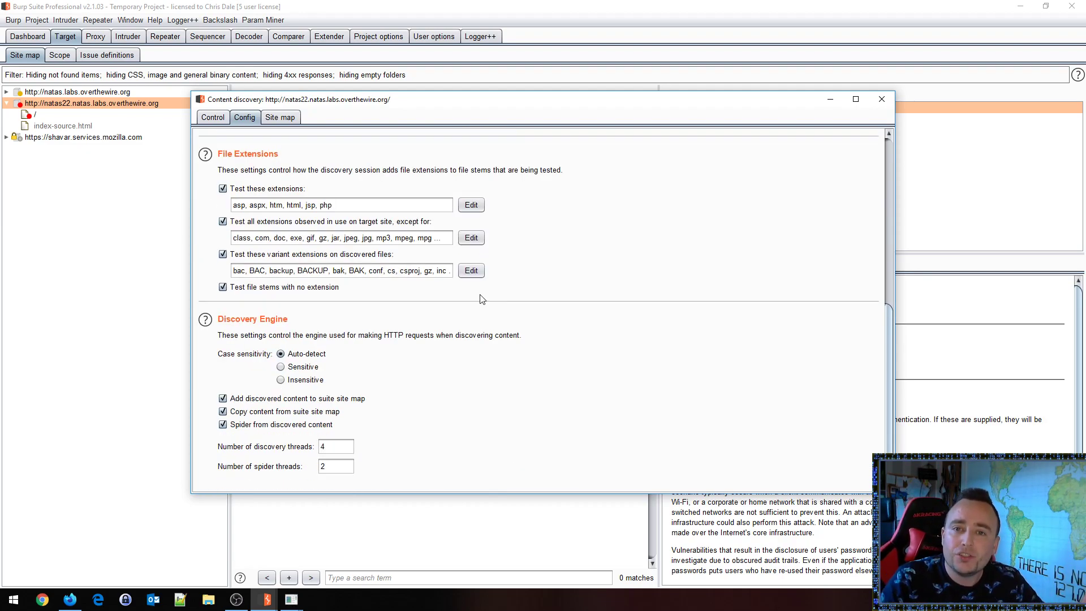
{"action": "scroll", "coordinate": [485, 297], "scroll_direction": "up", "scroll_amount": 8}
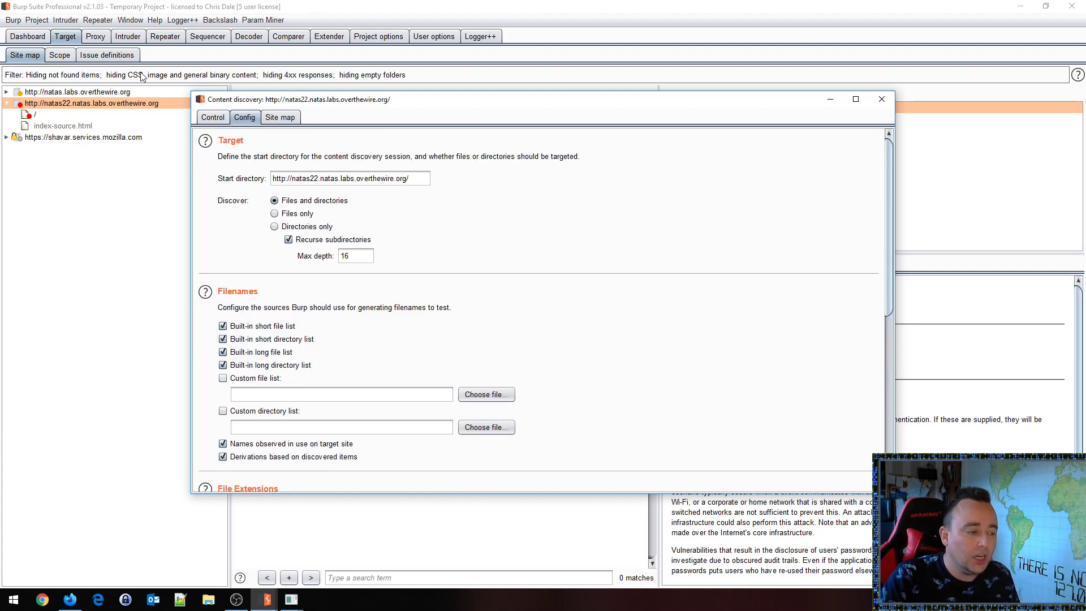
Start the content discovery session for natas22, allowing it to run outside the current target scope.
{"action": "left_click", "coordinate": [224, 122]}
{"action": "left_click", "coordinate": [280, 181]}
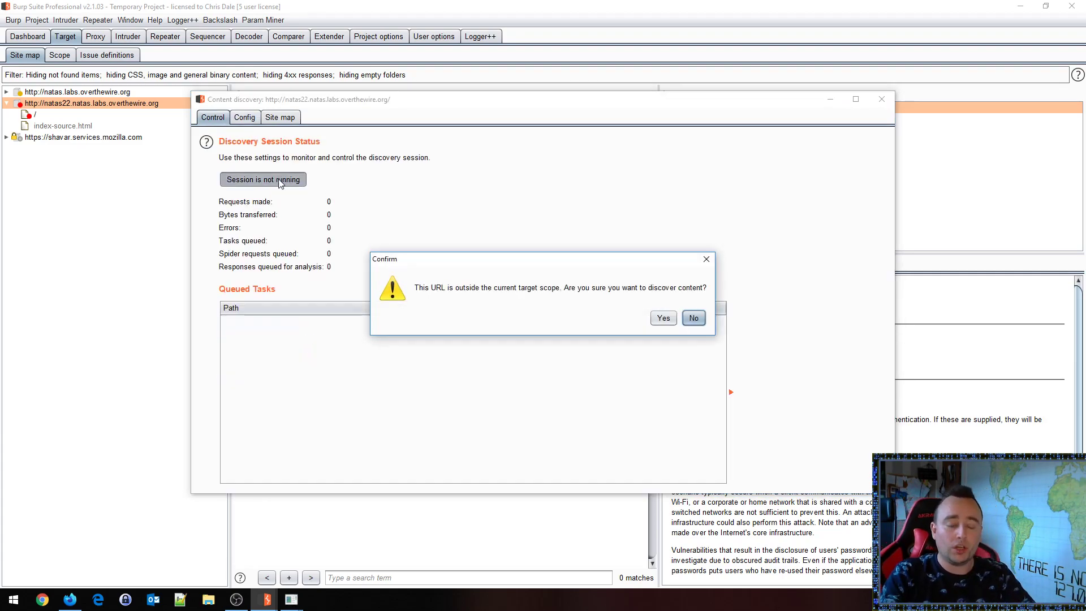
{"action": "left_click", "coordinate": [660, 318]}
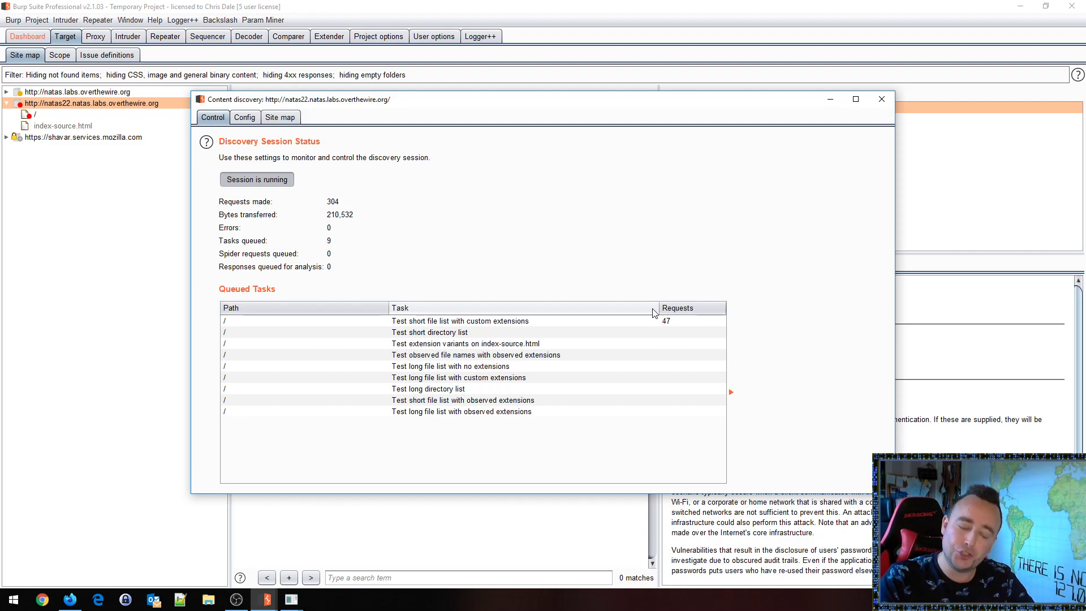
Leave Burp Suite and open a Windows command prompt with cmd.
{"action": "key", "text": "alt+Tab"}
{"action": "key", "text": "alt+Tab"}
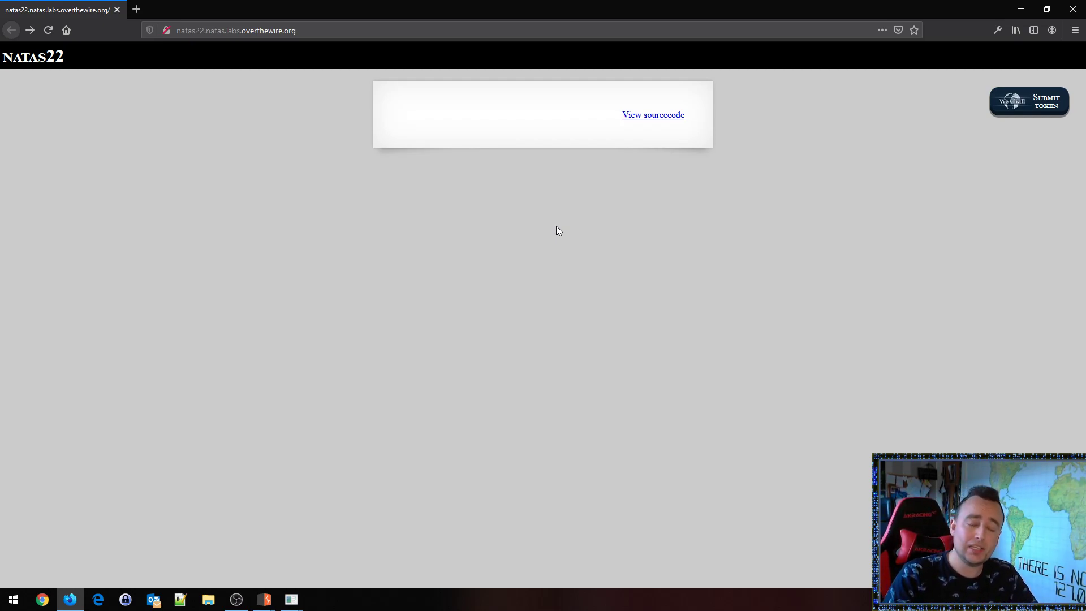
{"action": "key", "text": "super+r"}
{"action": "type", "text": "cmd"}
{"action": "key", "text": "Return"}
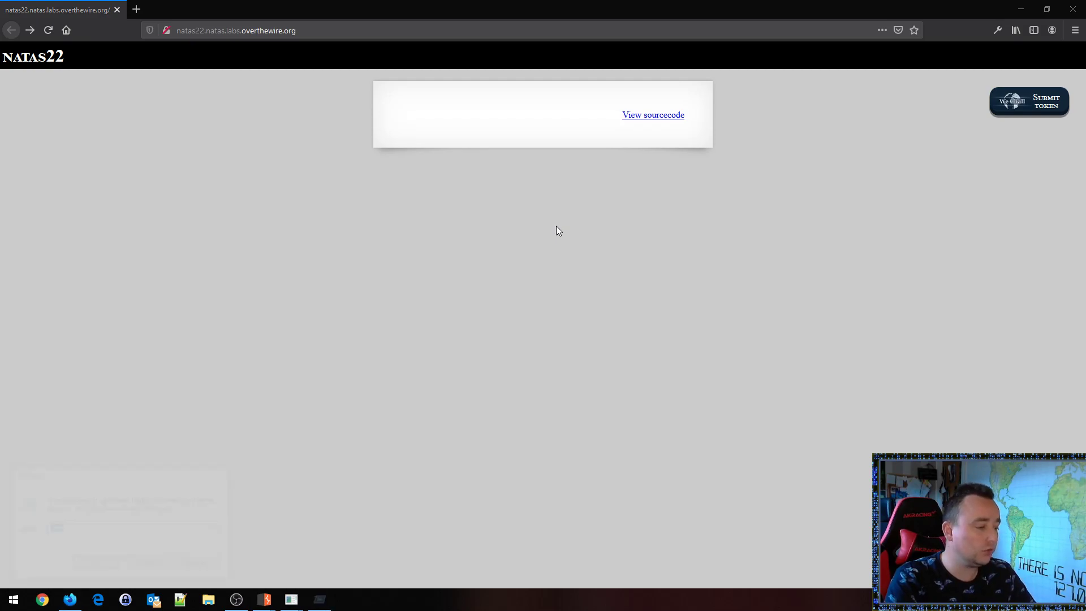
{"action": "type", "text": "cewl"}
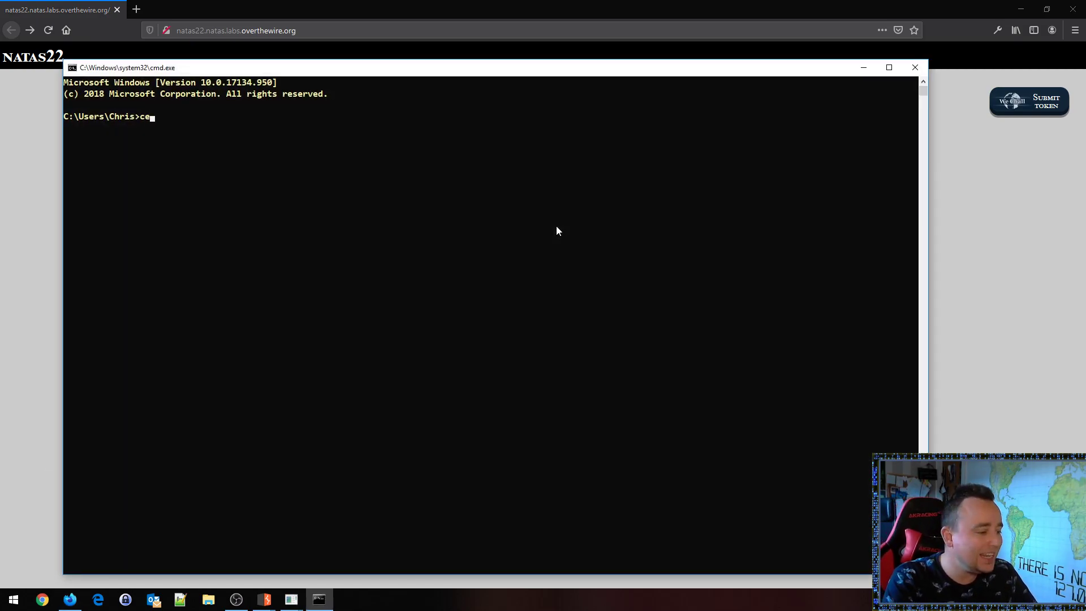
{"action": "key", "text": "BackSpace"}
{"action": "key", "text": "BackSpace"}
{"action": "key", "text": "BackSpace"}
{"action": "key", "text": "BackSpace"}
{"action": "key", "text": "BackSpace"}
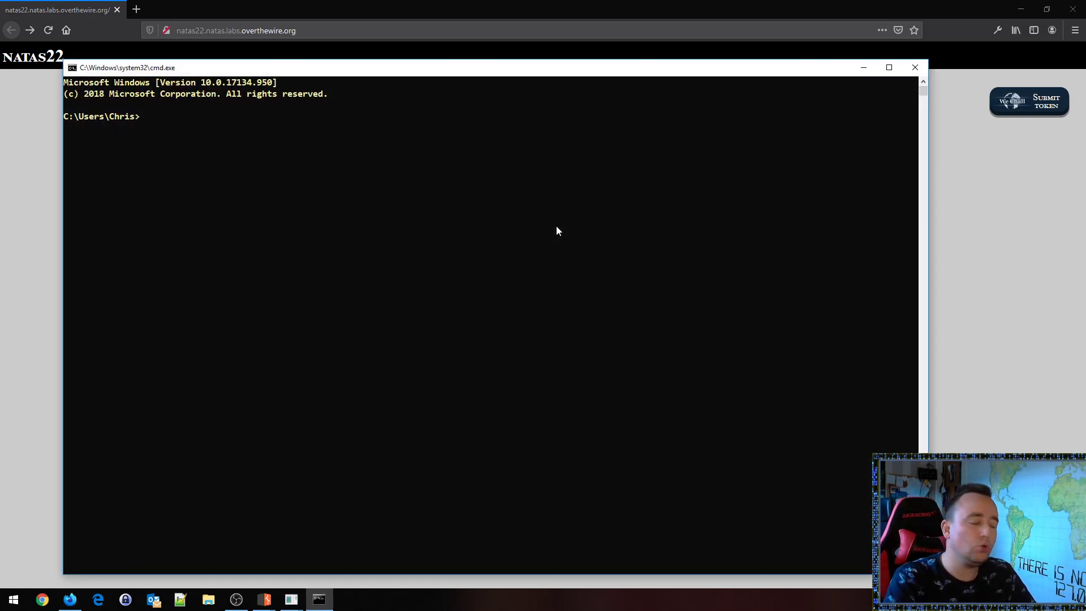
Change the working directory to "Google Drive\apps\CeWL-5.2" within the user folder.
{"action": "type", "text": "cd "}
{"action": "type", "text": "\"Go"}
{"action": "key", "text": "Tab"}
{"action": "type", "text": "\\cwe"}
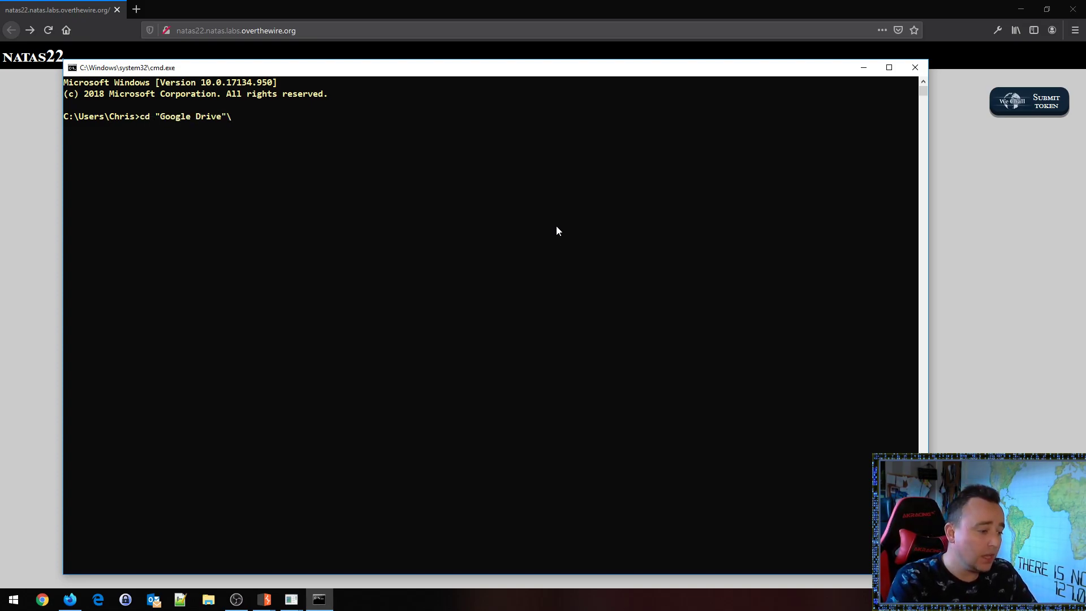
{"action": "key", "text": "BackSpace"}
{"action": "key", "text": "BackSpace"}
{"action": "type", "text": "ew"}
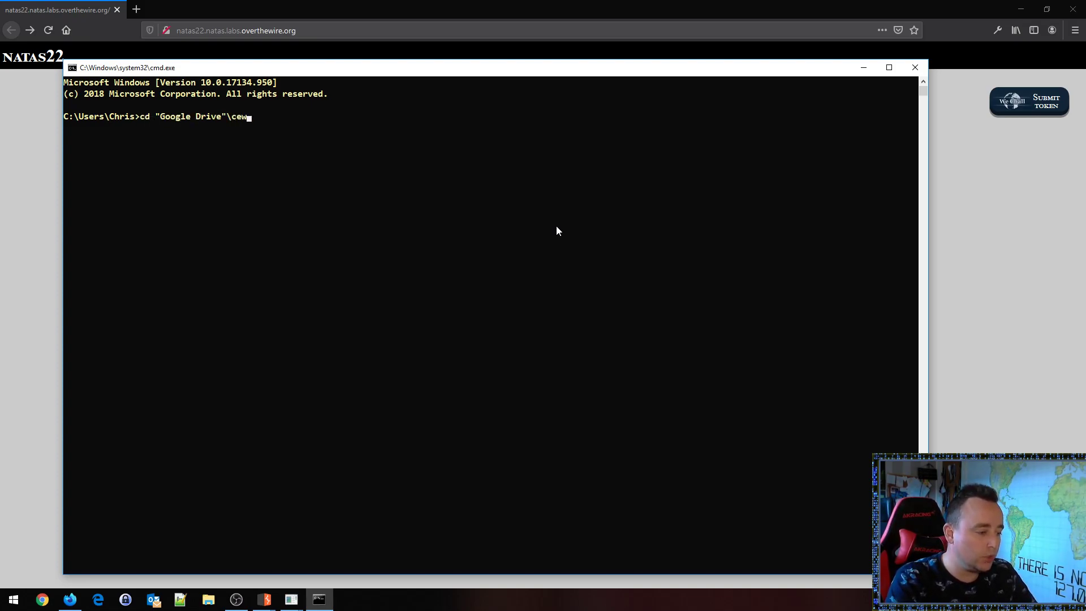
{"action": "key", "text": "BackSpace"}
{"action": "key", "text": "BackSpace"}
{"action": "key", "text": "BackSpace"}
{"action": "type", "text": "apps\\cew"}
{"action": "key", "text": "BackSpace"}
{"action": "key", "text": "BackSpace"}
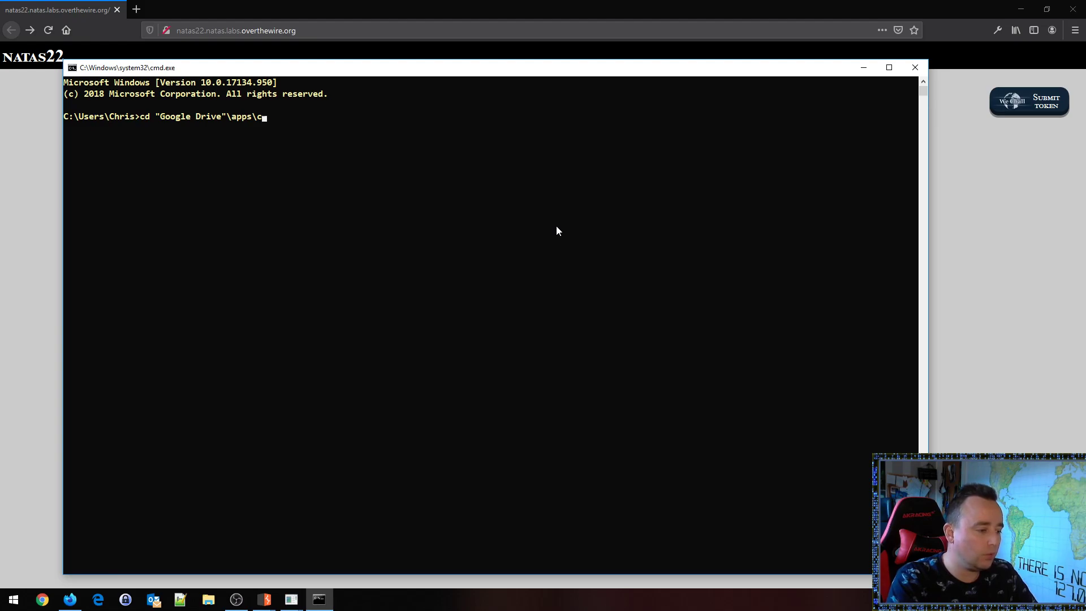
{"action": "type", "text": "ew"}
{"action": "key", "text": "Tab"}
{"action": "key", "text": "Return"}
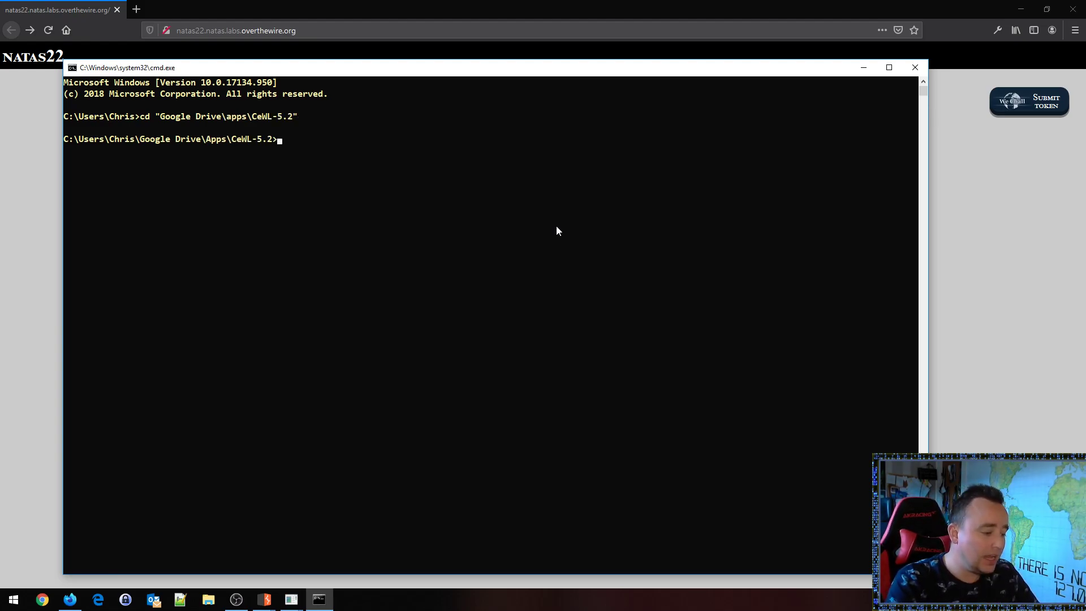
List the CeWL folder's files and run cewl.rb with C:\Ruby26-x64\bin\ruby.exe.
{"action": "type", "text": "dir"}
{"action": "key", "text": "Return"}
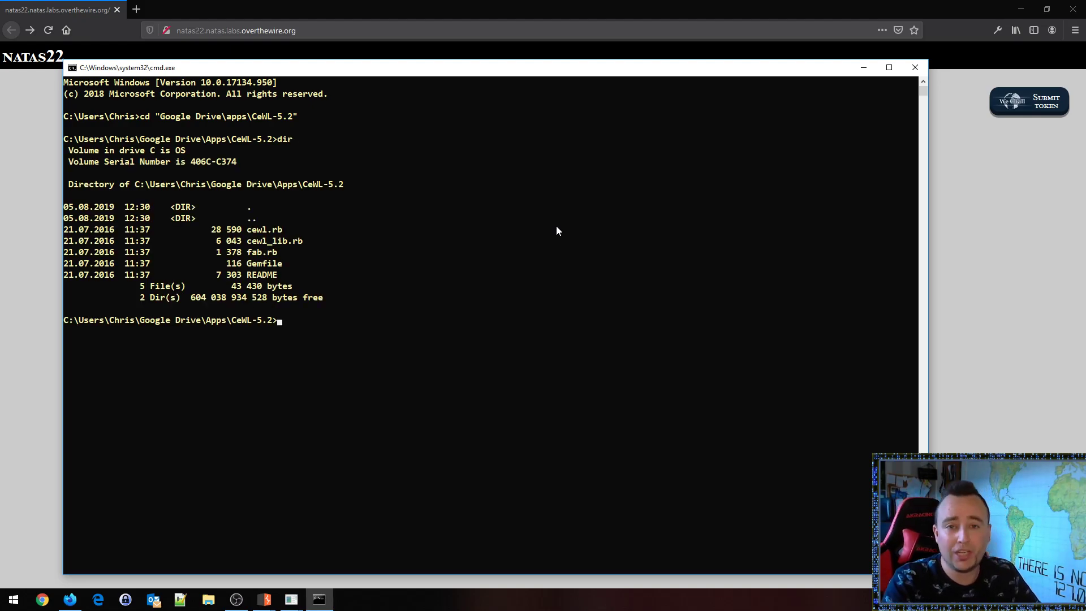
{"action": "type", "text": "C:\\"}
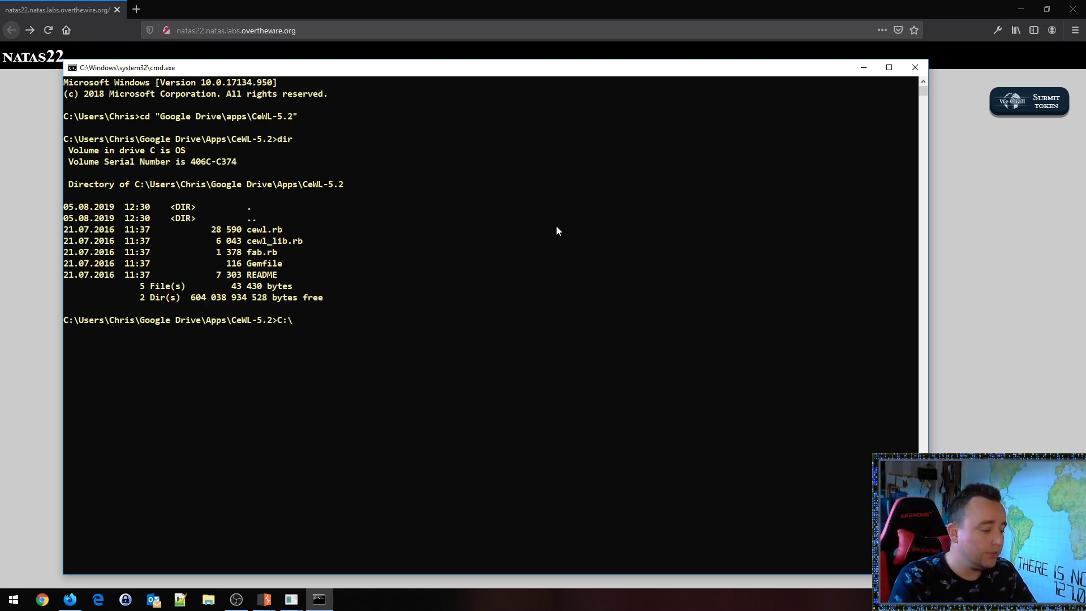
{"action": "type", "text": "Ruby26-x64\\bin\ruby.exe "}
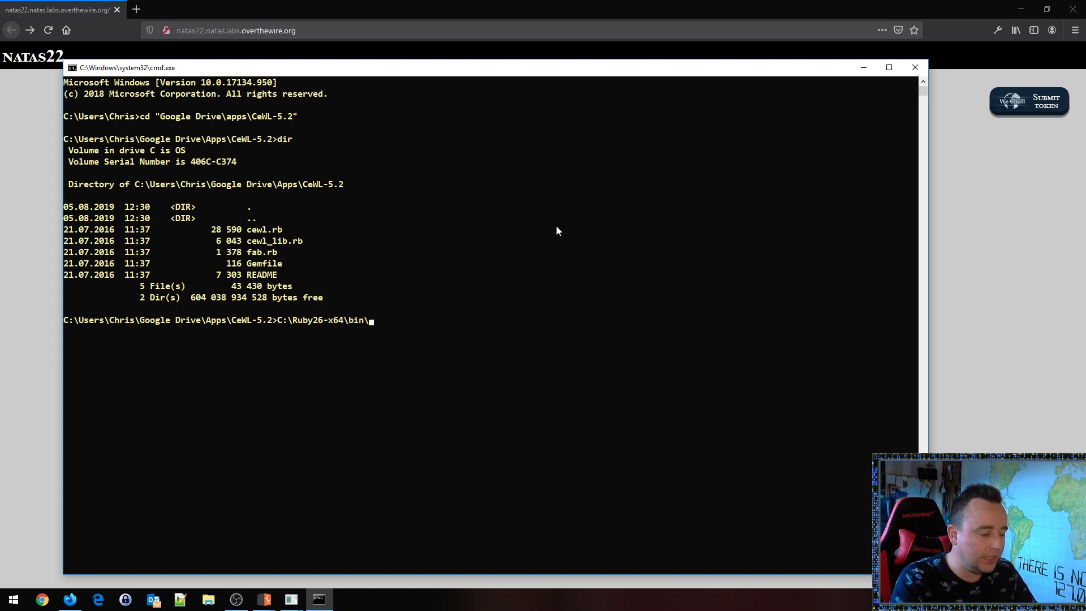
{"action": "type", "text": "cewl.rb"}
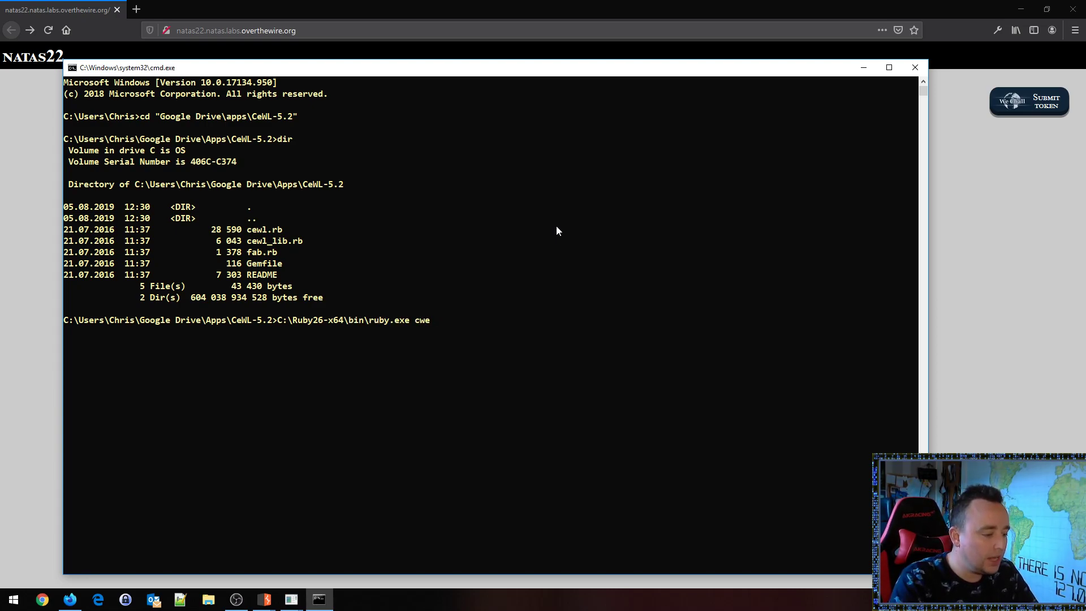
{"action": "type", "text": "bin\ruby.exe cewl.rb"}
{"action": "key", "text": "Return"}
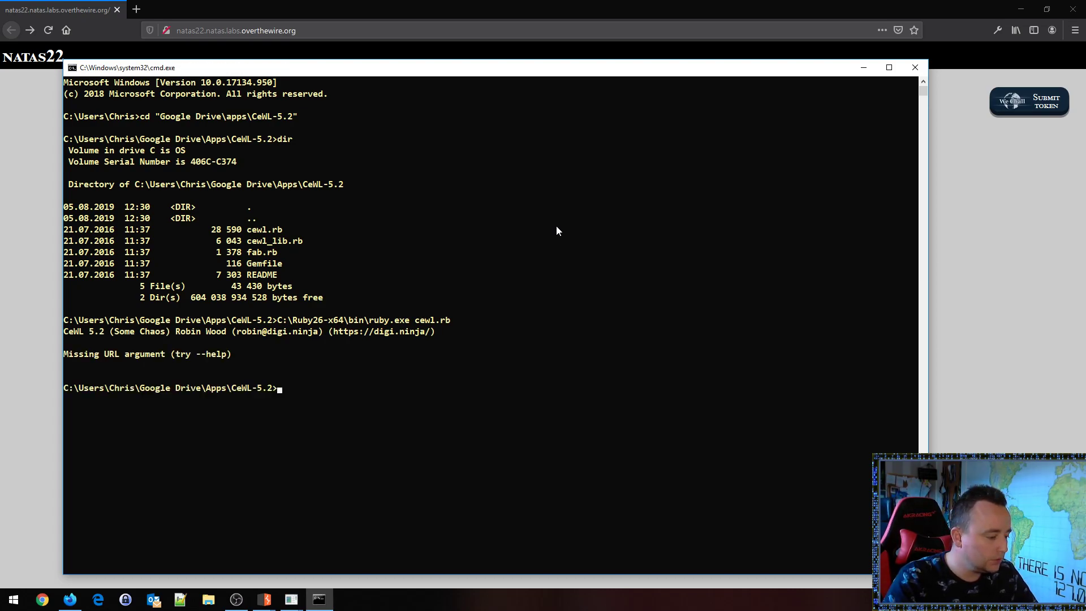
Display CeWL's usage information by running cewl.rb again with the --help option.
{"action": "key", "text": "Up"}
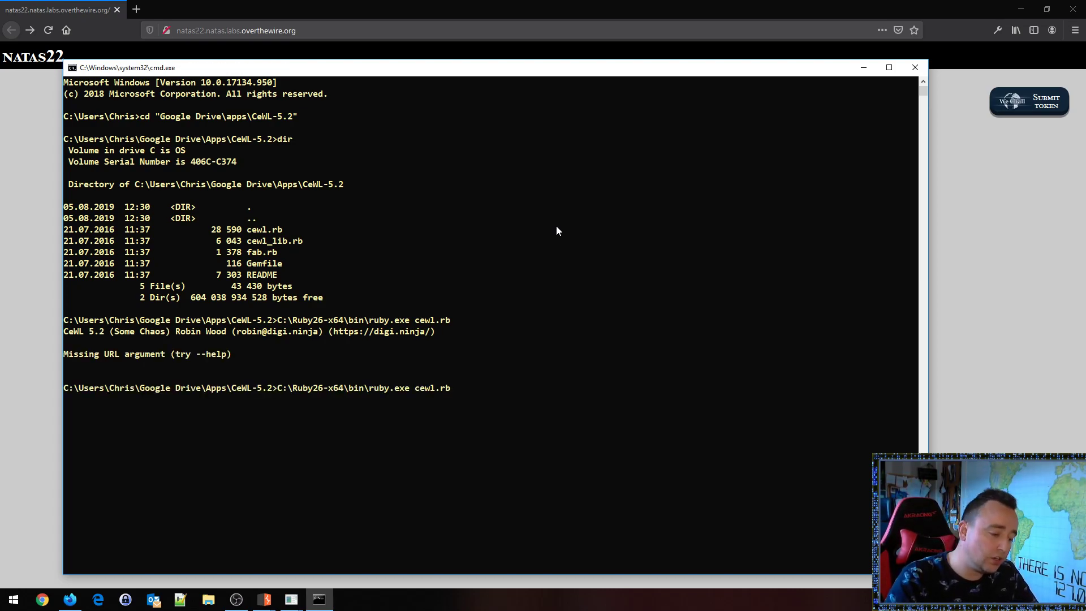
{"action": "type", "text": "--help"}
{"action": "key", "text": "Return"}
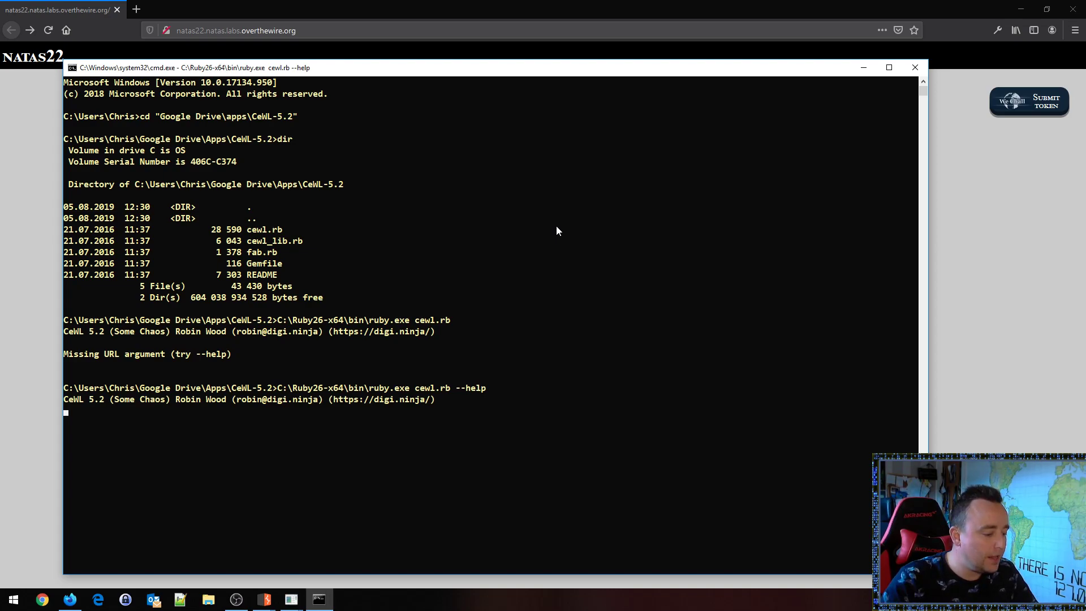
{"action": "key", "text": "Up"}
{"action": "key", "text": "BackSpace"}
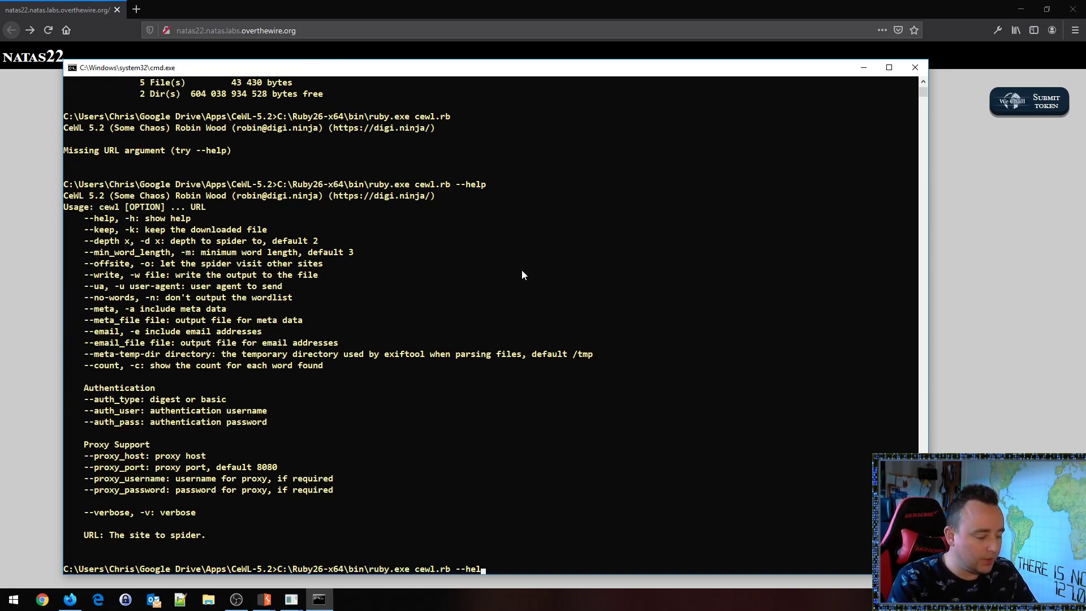
{"action": "key", "text": "BackSpace"}
{"action": "key", "text": "BackSpace"}
{"action": "key", "text": "BackSpace"}
{"action": "key", "text": "BackSpace"}
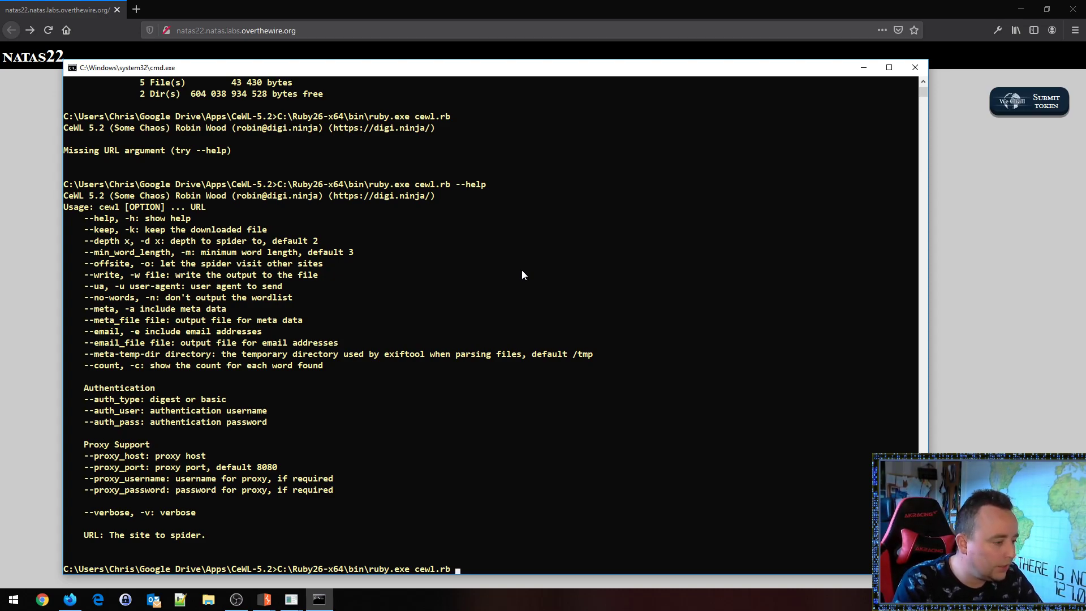
{"action": "left_click", "coordinate": [673, 31]}
{"action": "key", "text": "alt+Tab"}
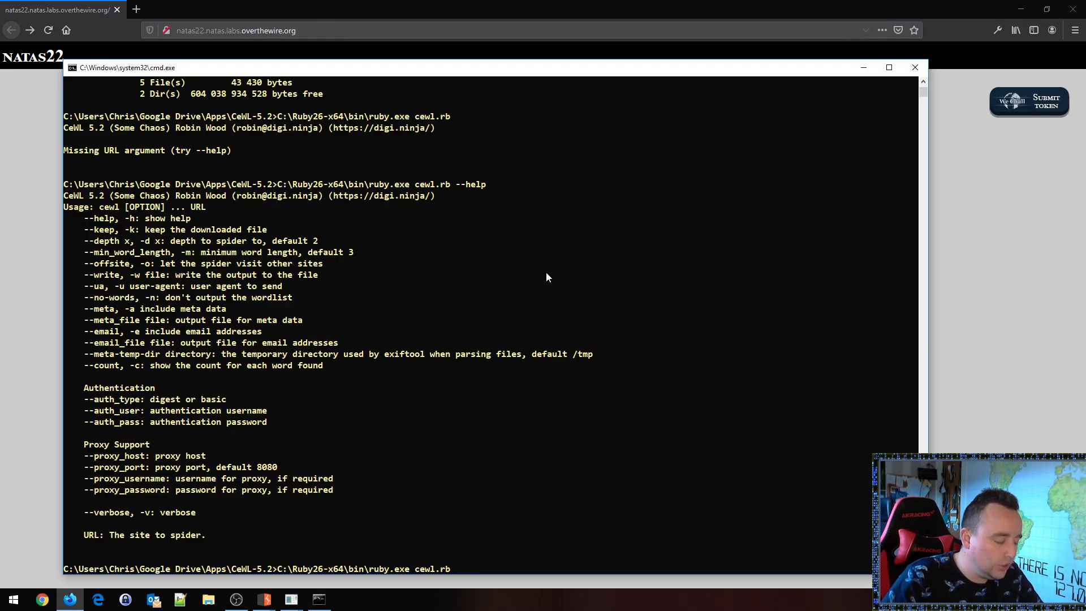
{"action": "type", "text": "http://natas22.natas.labs.overthewire.org/"}
Insert the option "-a-auth_type basic" before the URL in the cewl.rb command.
{"action": "key", "text": "Left"}
{"action": "key", "text": "Left"}
{"action": "key", "text": "Left"}
{"action": "key", "text": "Left"}
{"action": "key", "text": "Left"}
{"action": "key", "text": "Left"}
{"action": "key", "text": "Left"}
{"action": "key", "text": "Left"}
{"action": "key", "text": "Left"}
{"action": "key", "text": "Left"}
{"action": "key", "text": "Left"}
{"action": "key", "text": "Left"}
{"action": "key", "text": "Left"}
{"action": "key", "text": "Left"}
{"action": "key", "text": "Left"}
{"action": "key", "text": "Left"}
{"action": "key", "text": "Left"}
{"action": "key", "text": "Left"}
{"action": "key", "text": "Left"}
{"action": "key", "text": "Left"}
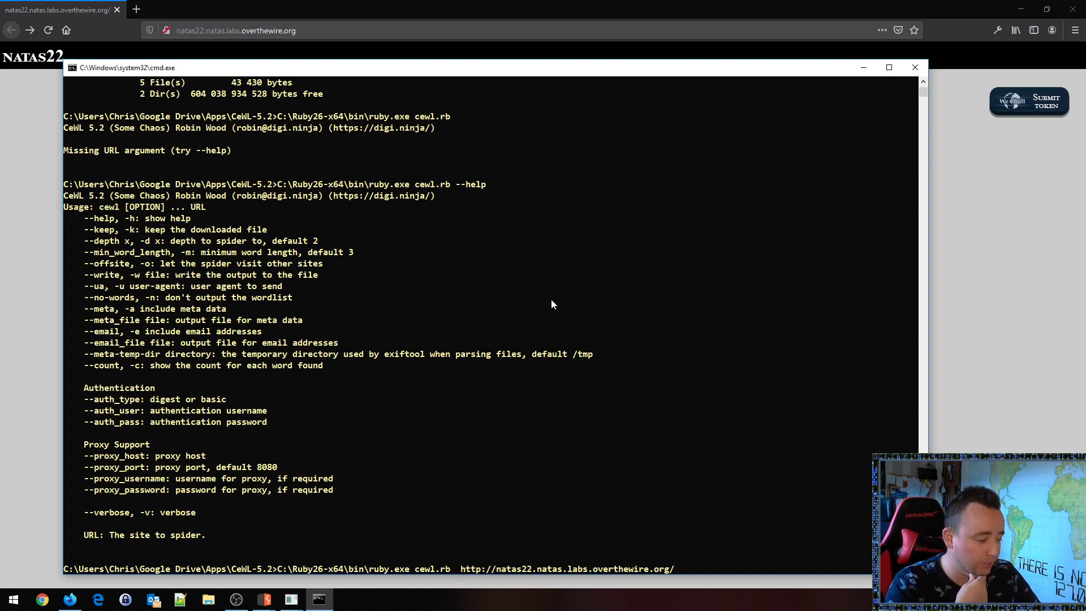
{"action": "type", "text": "-a-auth"}
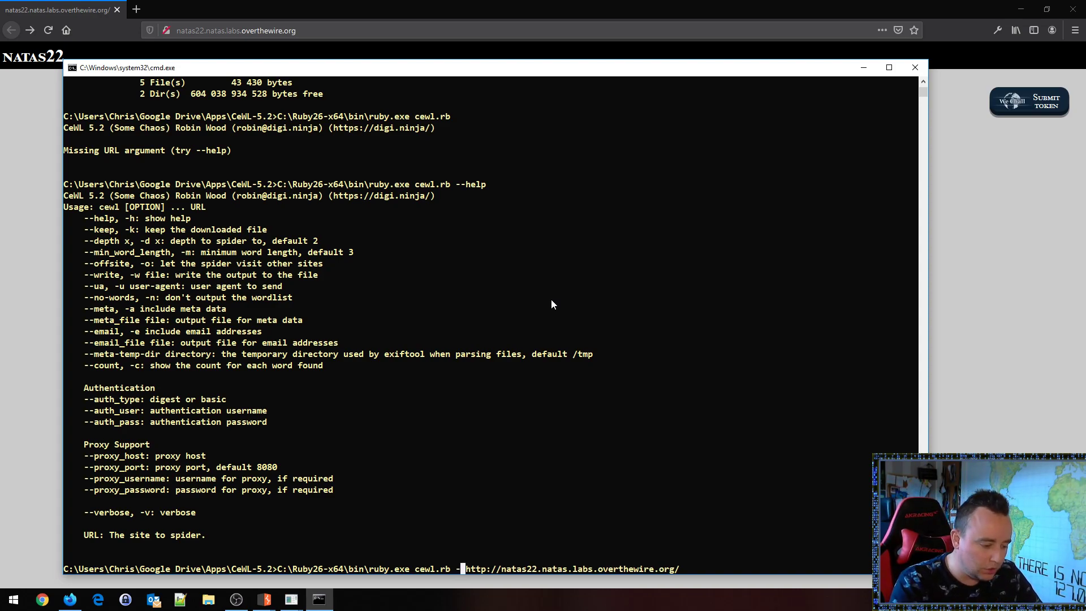
{"action": "type", "text": "_type "}
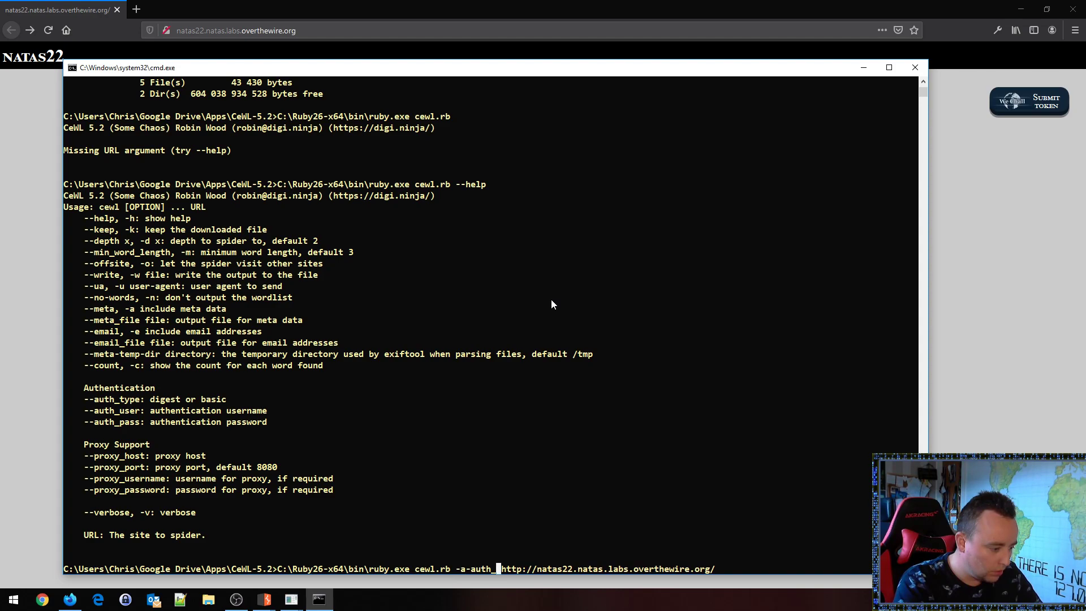
{"action": "type", "text": "bas"}
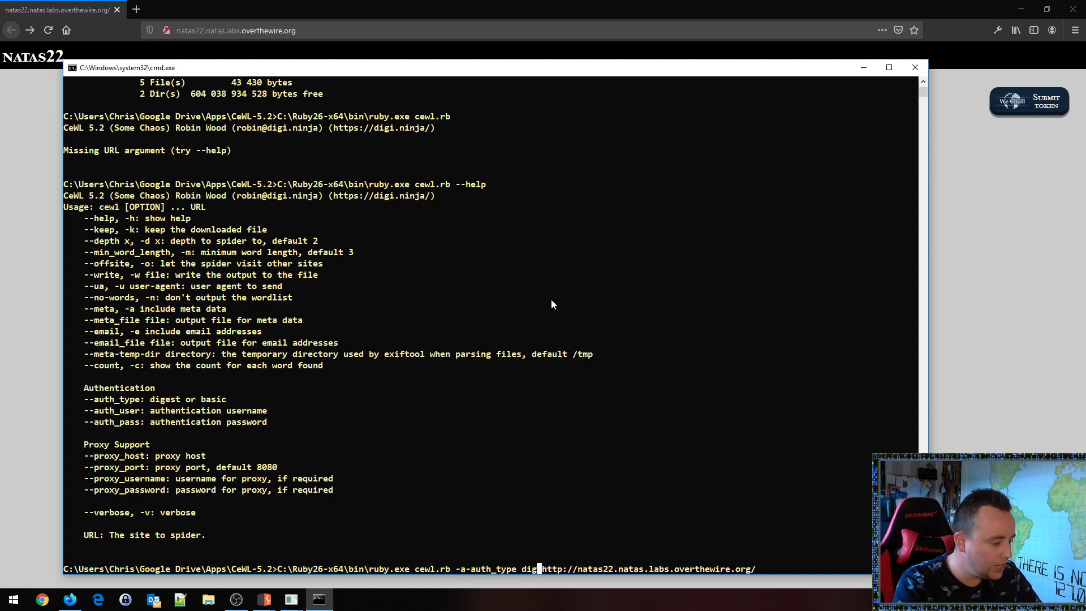
{"action": "type", "text": "ic --auth"}
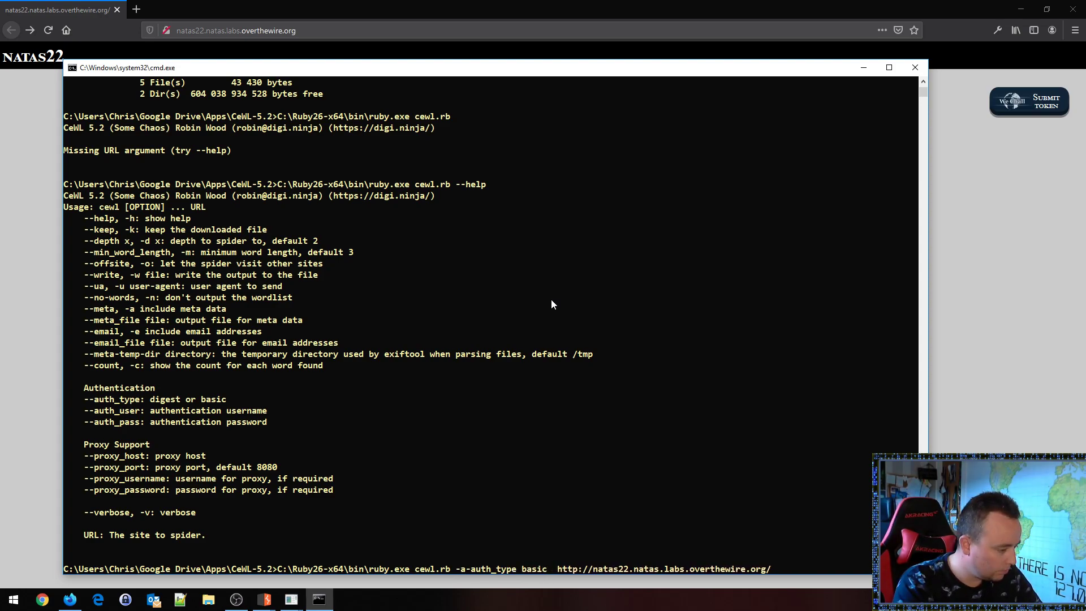
Add "--auth_user natas22" and an empty --auth_pass option before the URL.
{"action": "type", "text": "ic --auth_user nat"}
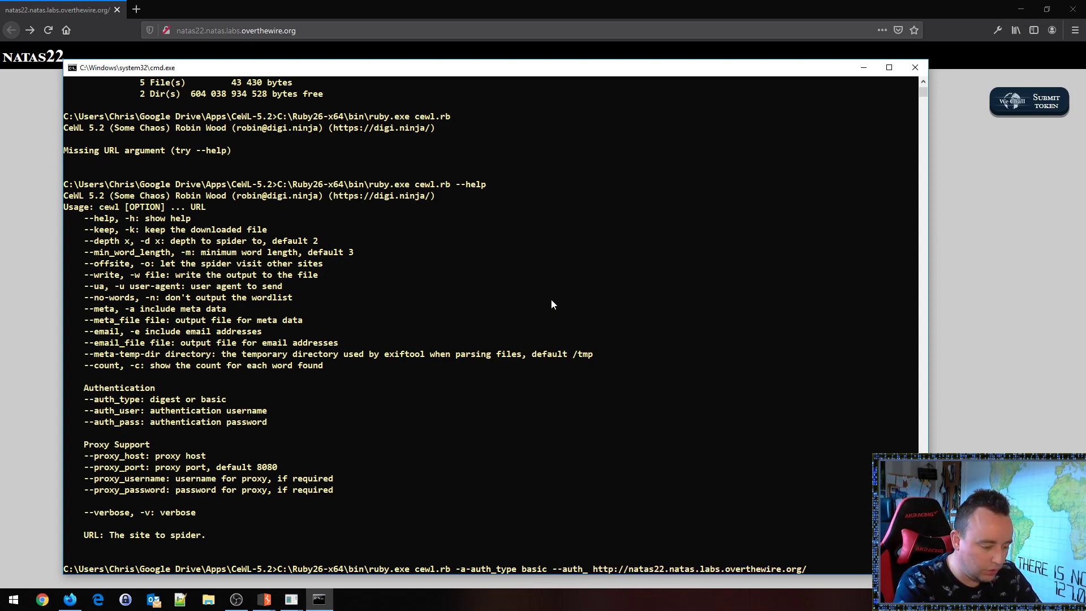
{"action": "type", "text": "as22 -- "}
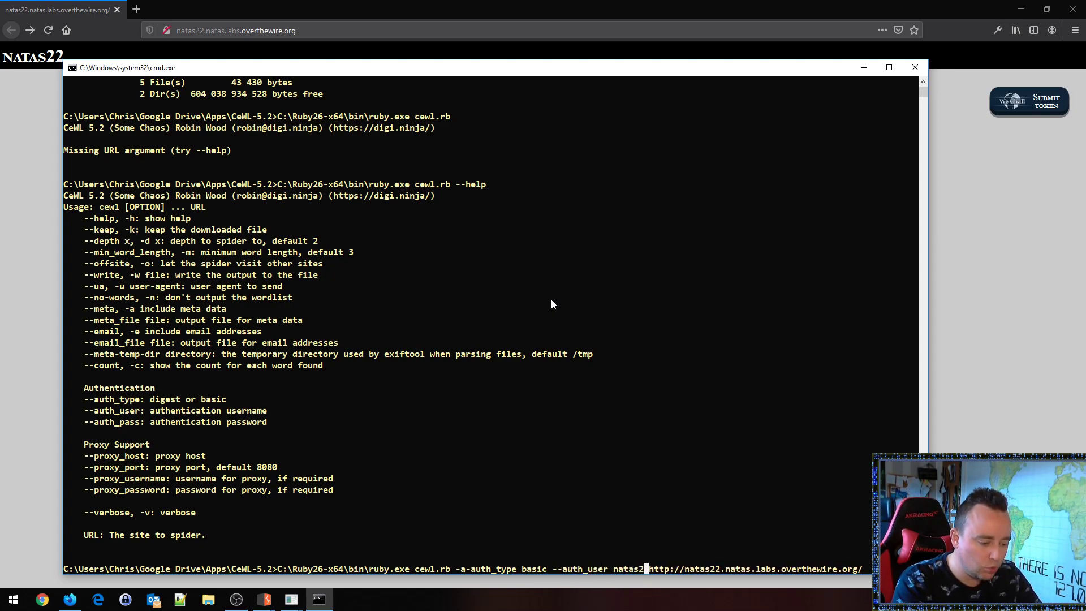
{"action": "type", "text": "auth_pa"}
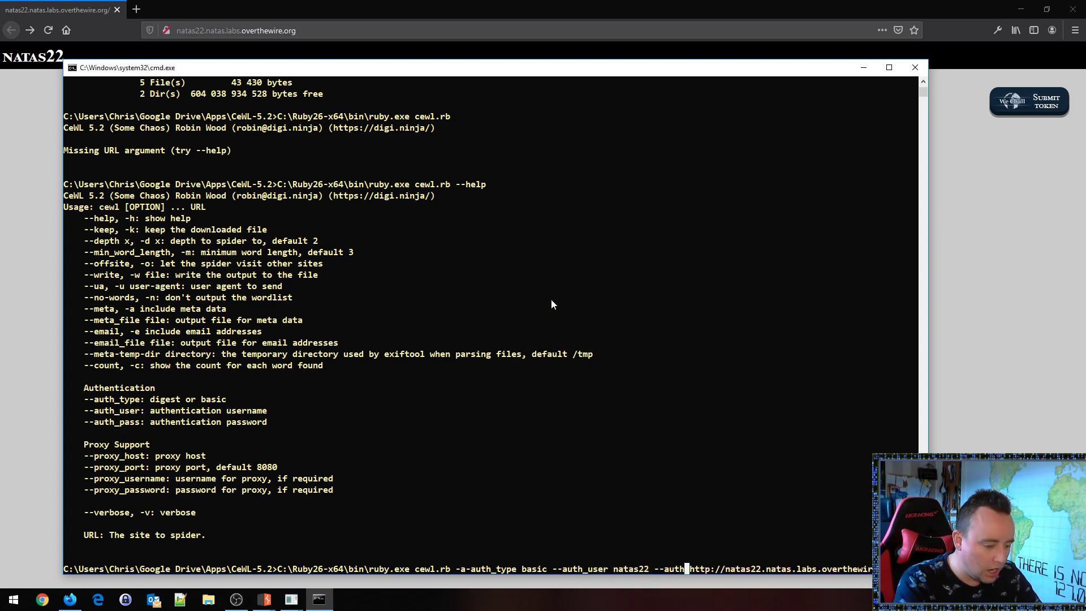
{"action": "type", "text": "auth_pass"}
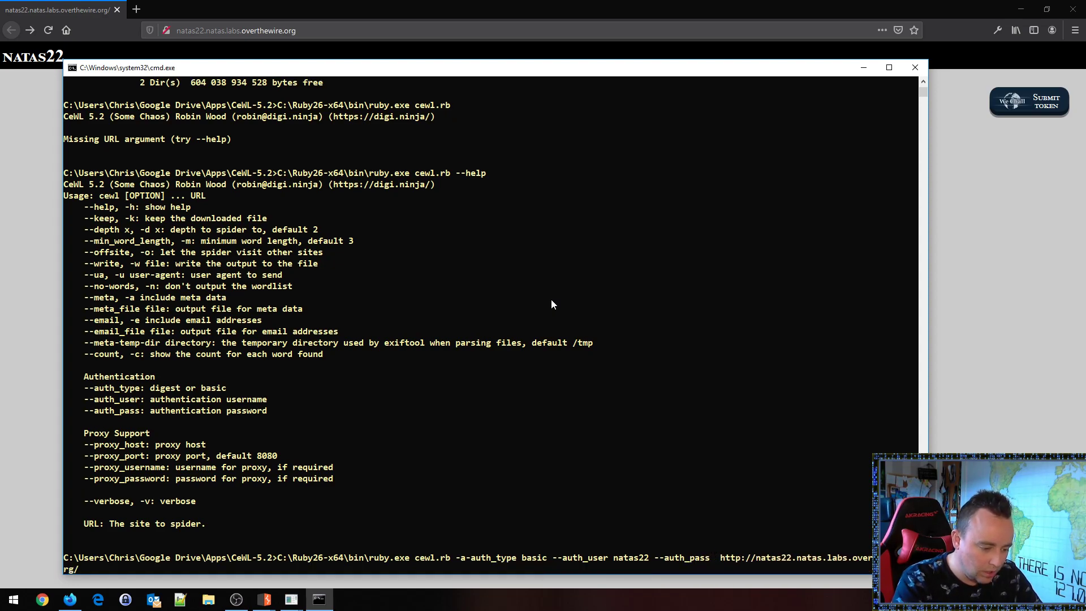
Switch to Burp Suite and copy the Basic Authorization value from the newest natas22 request in the proxy's HTTP history.
{"action": "mouse_move", "coordinate": [262, 605]}
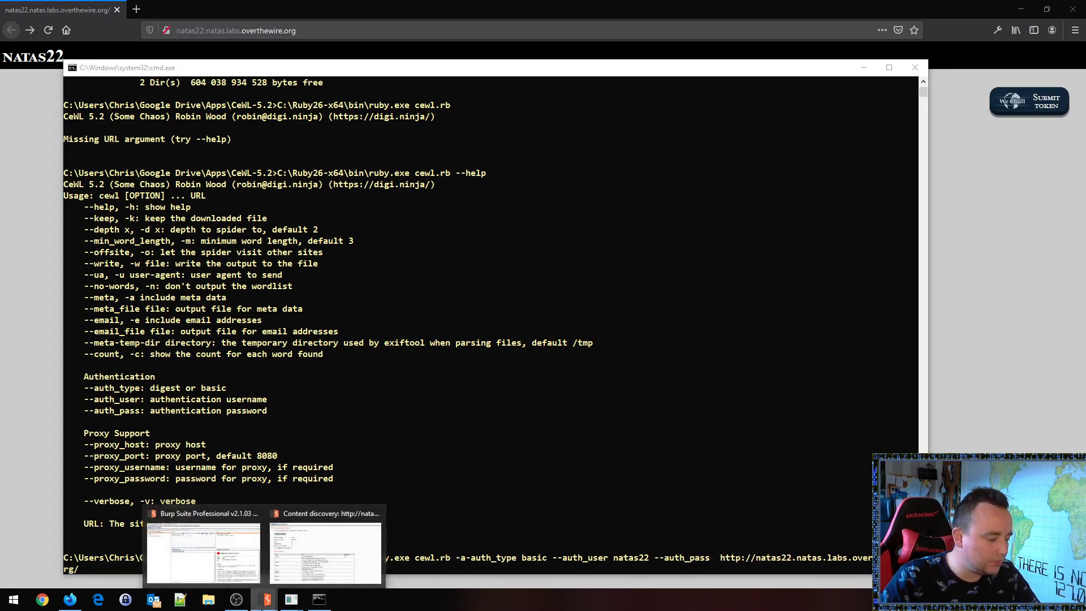
{"action": "left_click", "coordinate": [215, 571]}
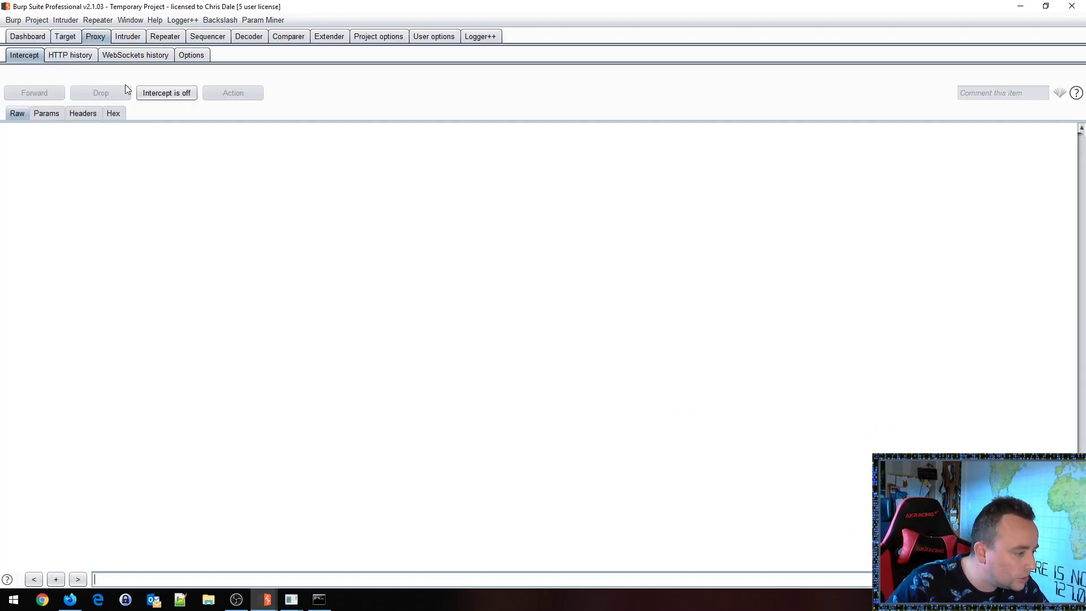
{"action": "left_click", "coordinate": [70, 55]}
{"action": "left_click", "coordinate": [17, 92]}
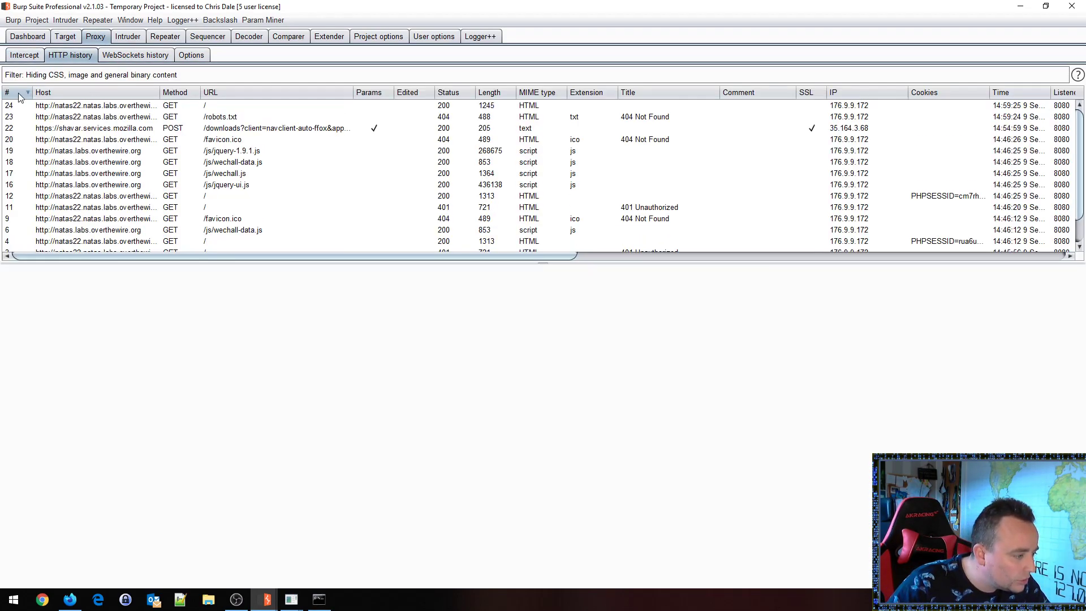
{"action": "left_click", "coordinate": [134, 106]}
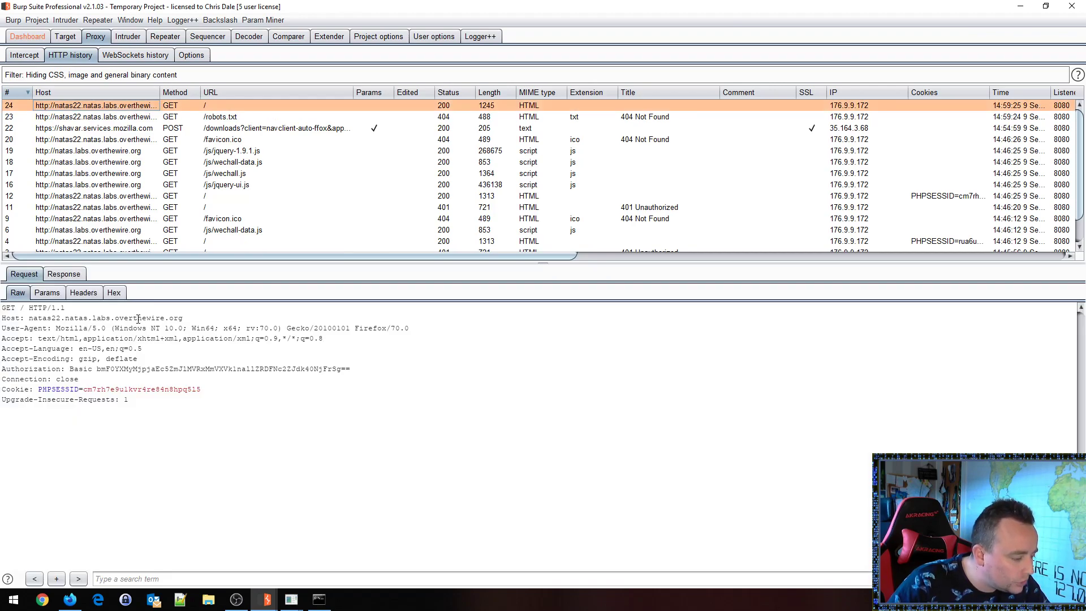
{"action": "double_click", "coordinate": [97, 370]}
{"action": "left_click", "coordinate": [360, 368]}
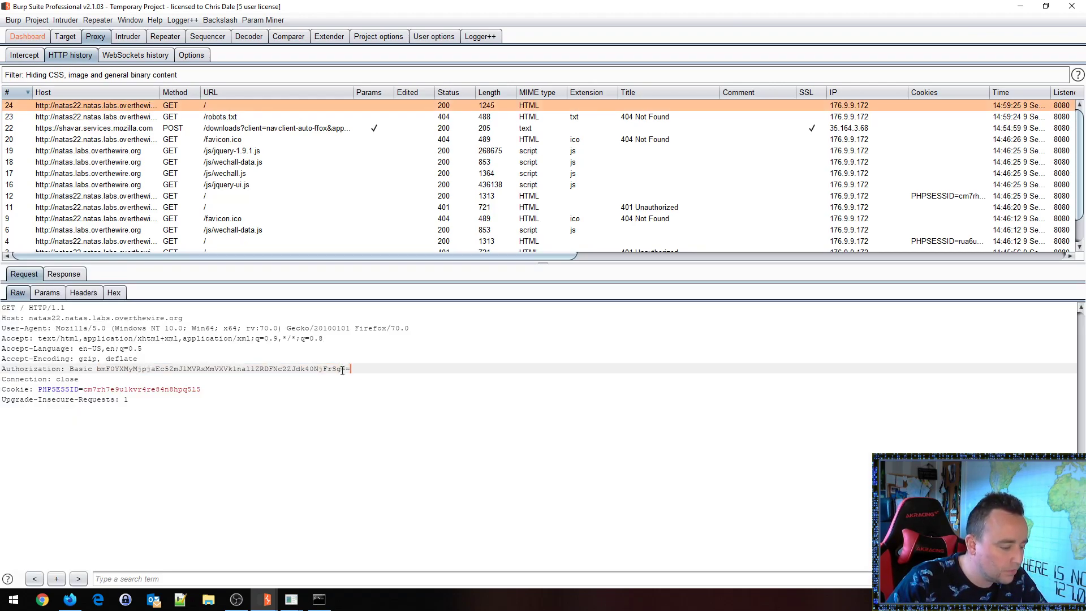
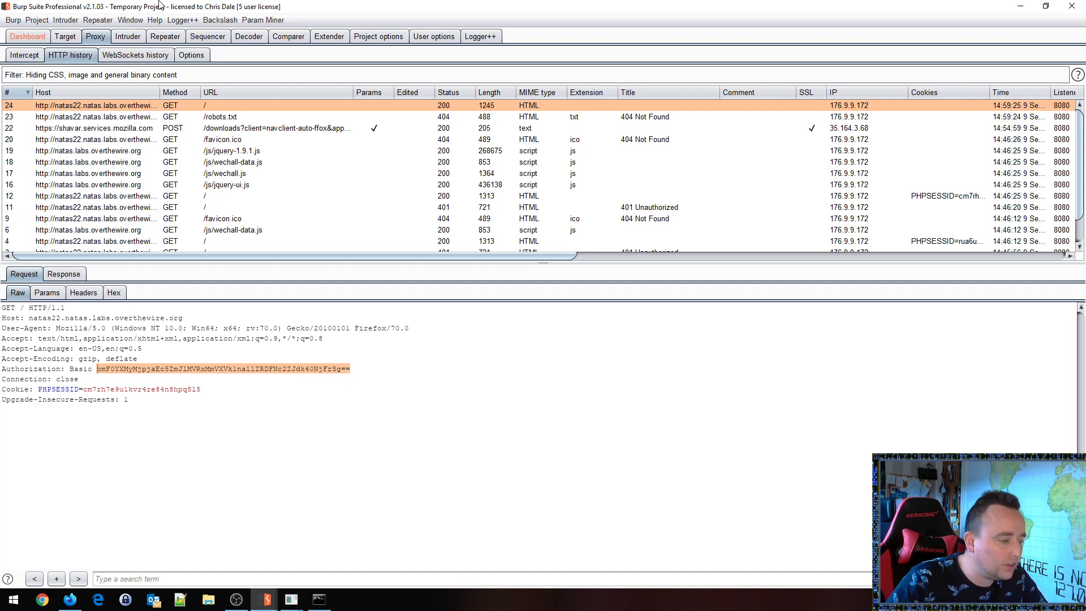
Paste the Basic authorization credential into Decoder and decode it as Base64.
{"action": "left_click", "coordinate": [249, 36]}
{"action": "key", "text": "ctrl+v"}
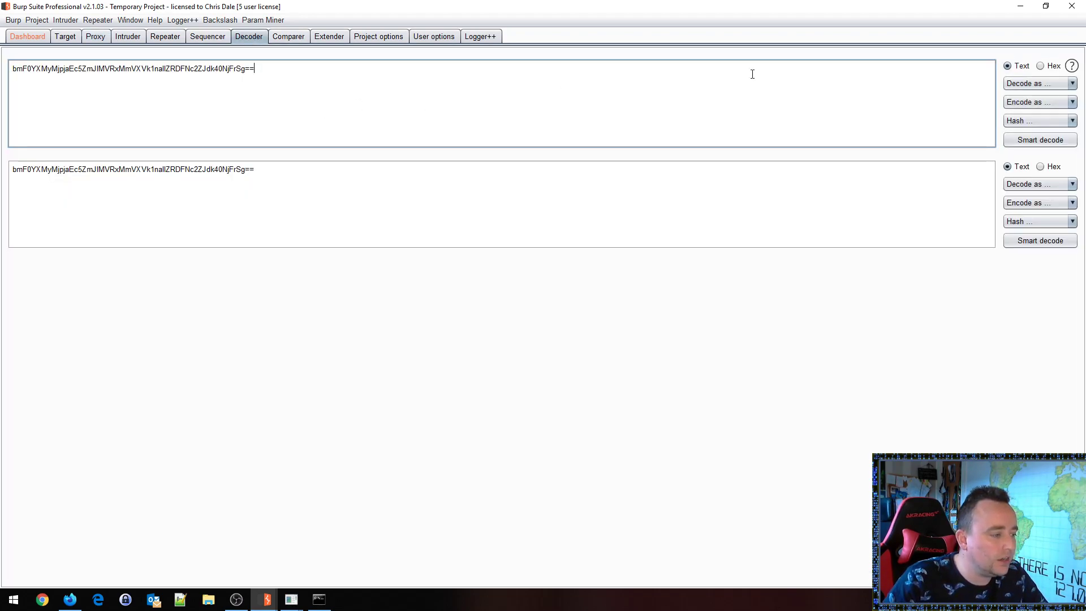
{"action": "left_click", "coordinate": [1039, 83]}
{"action": "left_click", "coordinate": [1029, 136]}
{"action": "left_click", "coordinate": [231, 162]}
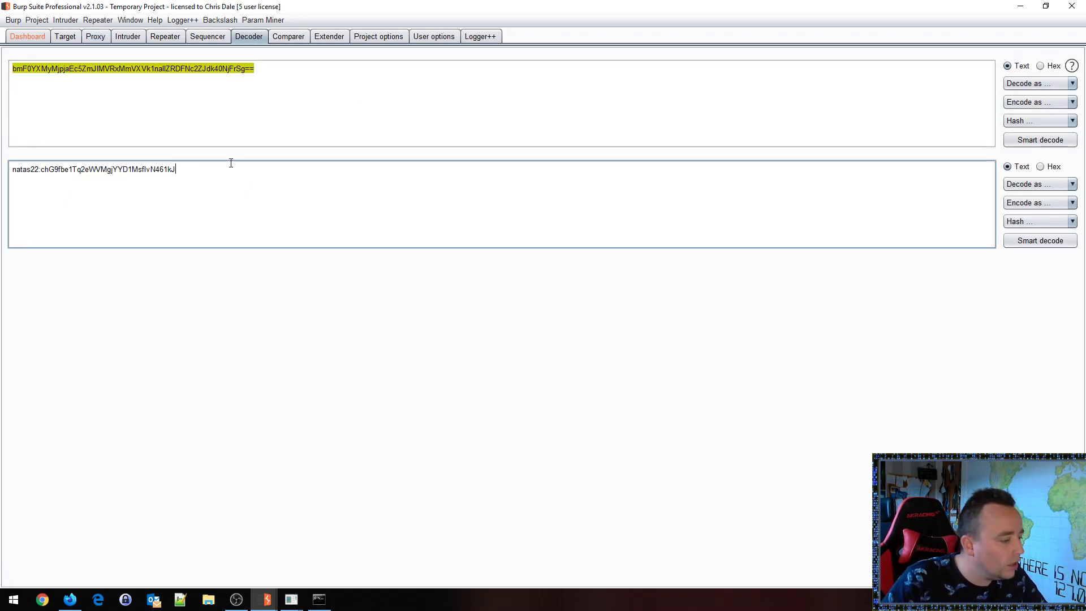
Copy the decoded password, paste it as the --auth_pass value in the command prompt, and run the cewl.rb command.
{"action": "left_click_drag", "start_coordinate": [12, 169], "coordinate": [178, 172]}
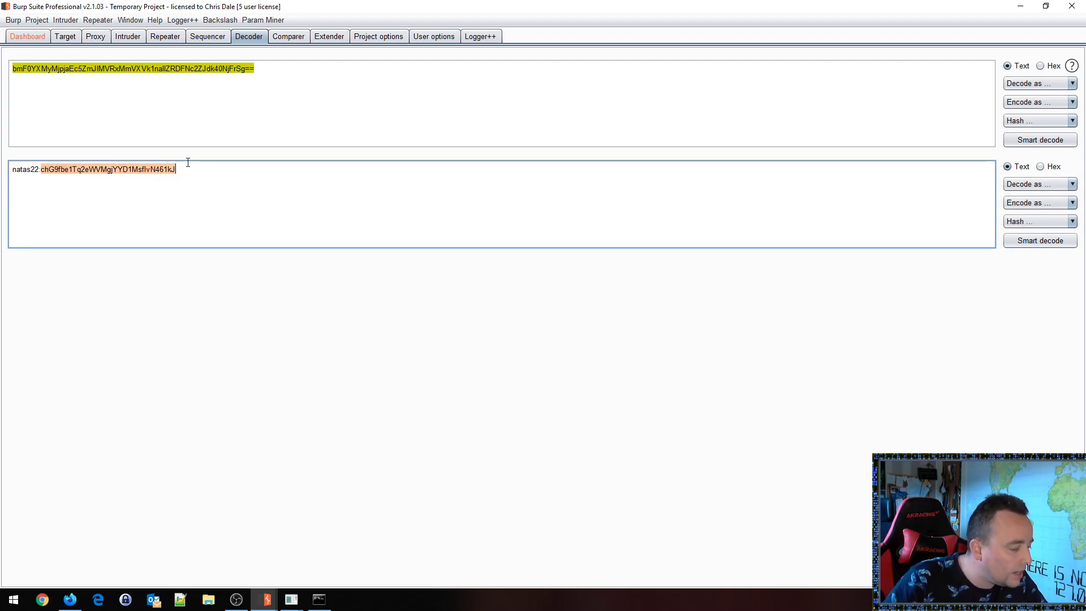
{"action": "key", "text": "ctrl+c"}
{"action": "key", "text": "alt+Tab"}
{"action": "key", "text": "ctrl+v"}
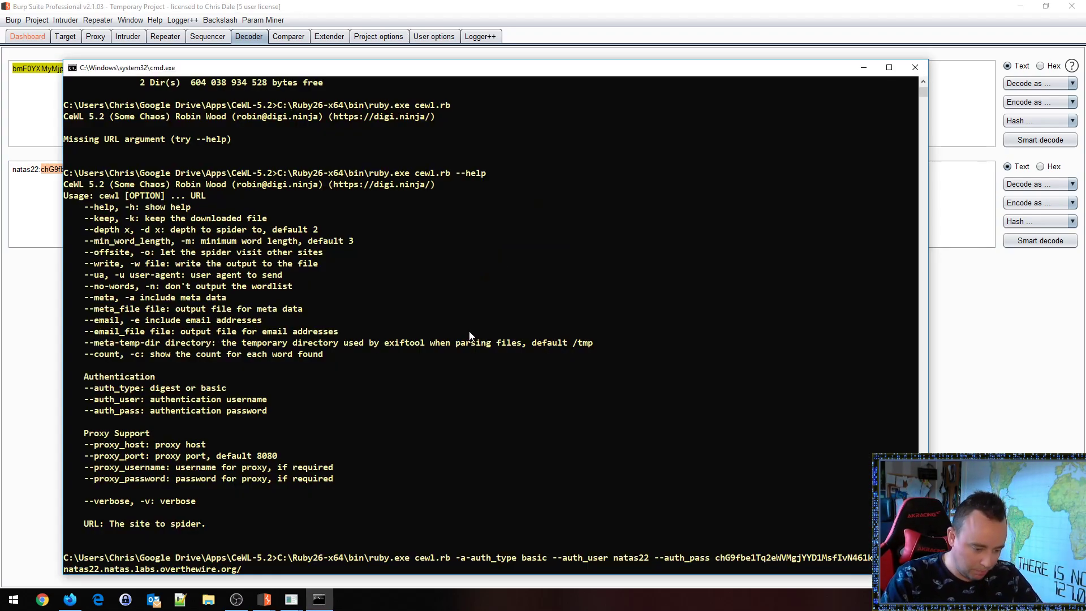
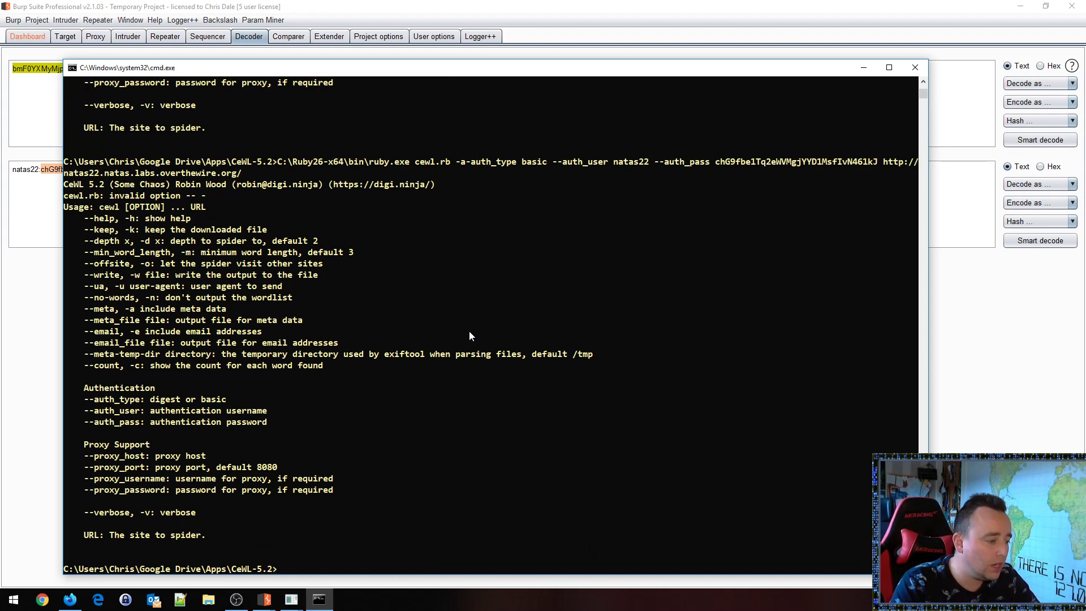
Correct -a-auth_type to --auth_type in the recalled cewl.rb command and run it again.
{"action": "key", "text": "Up"}
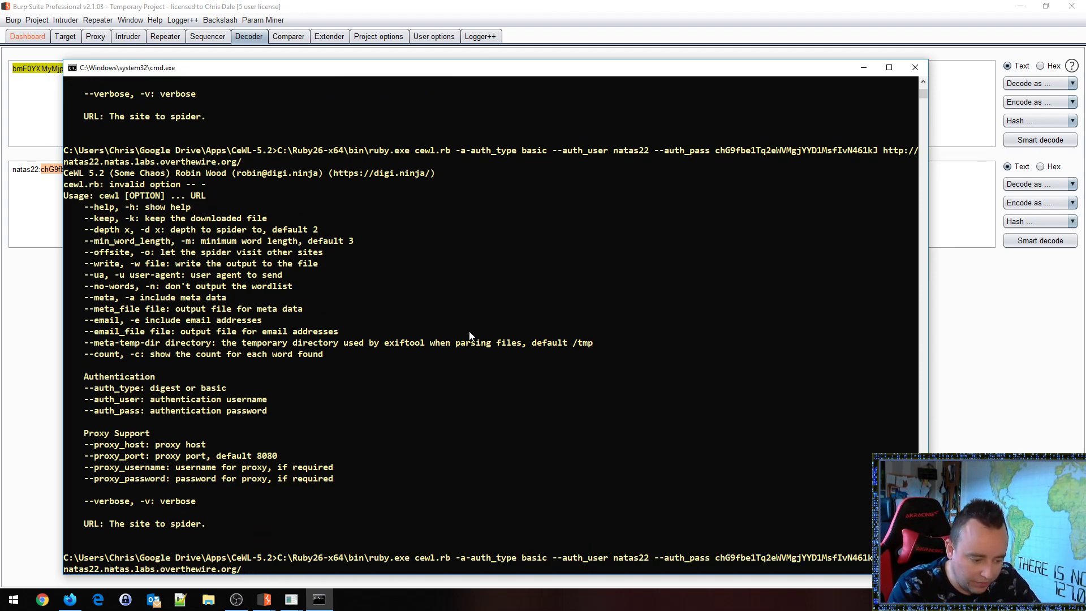
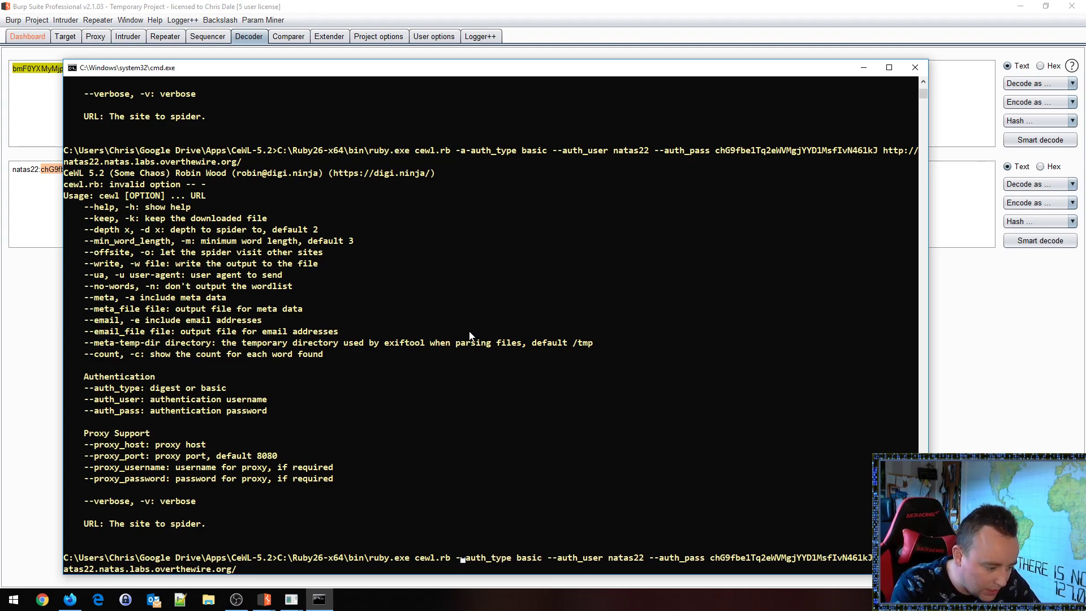
{"action": "key", "text": "Return"}
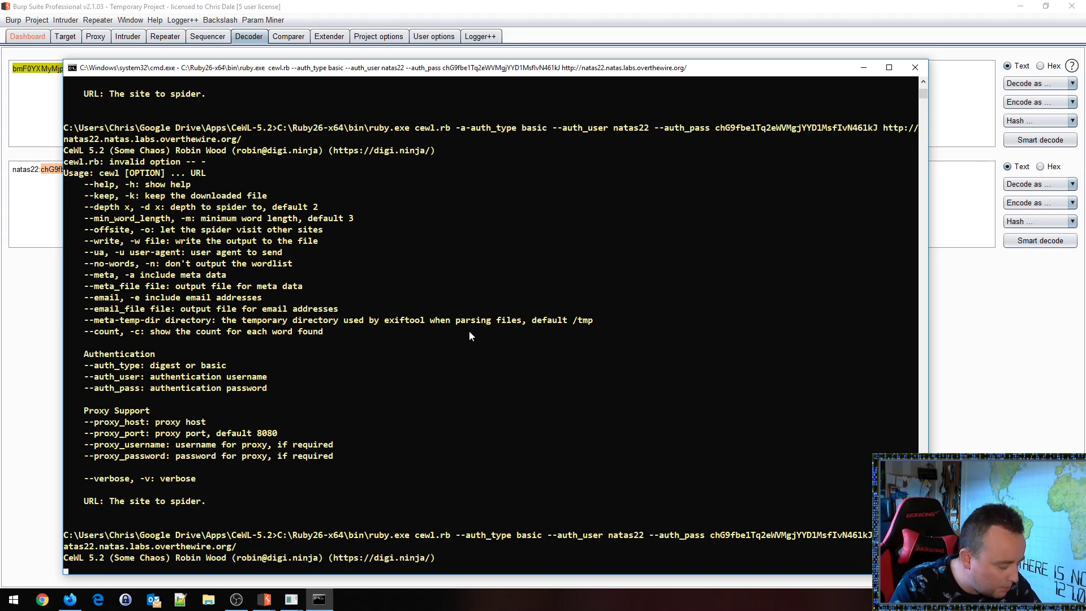
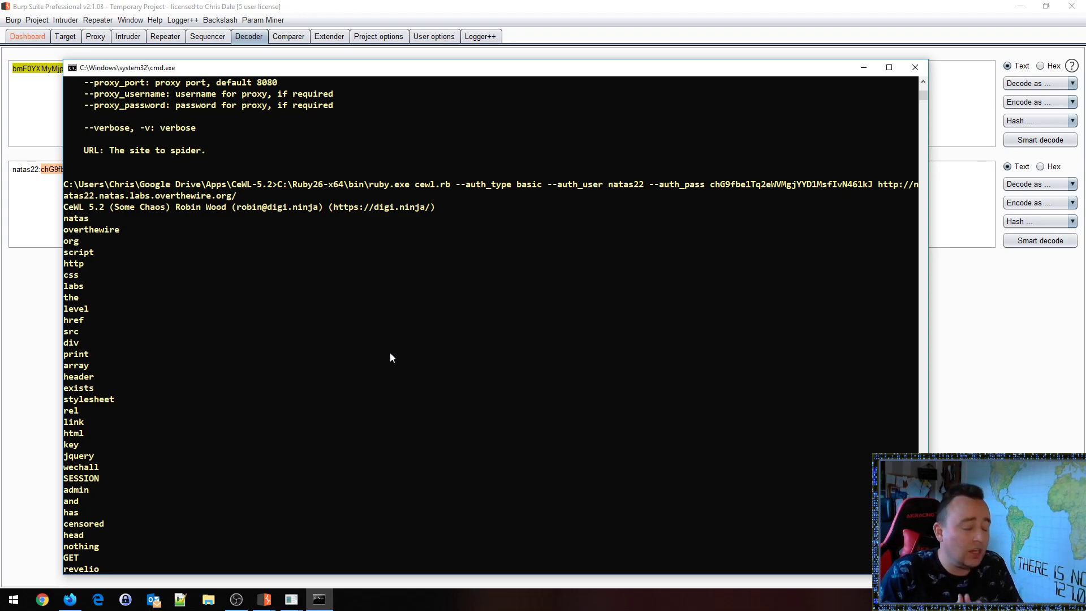
Review the words CeWL collected from the natas22 site through to the end of the output.
{"action": "scroll", "coordinate": [368, 291], "scroll_direction": "down", "scroll_amount": 2}
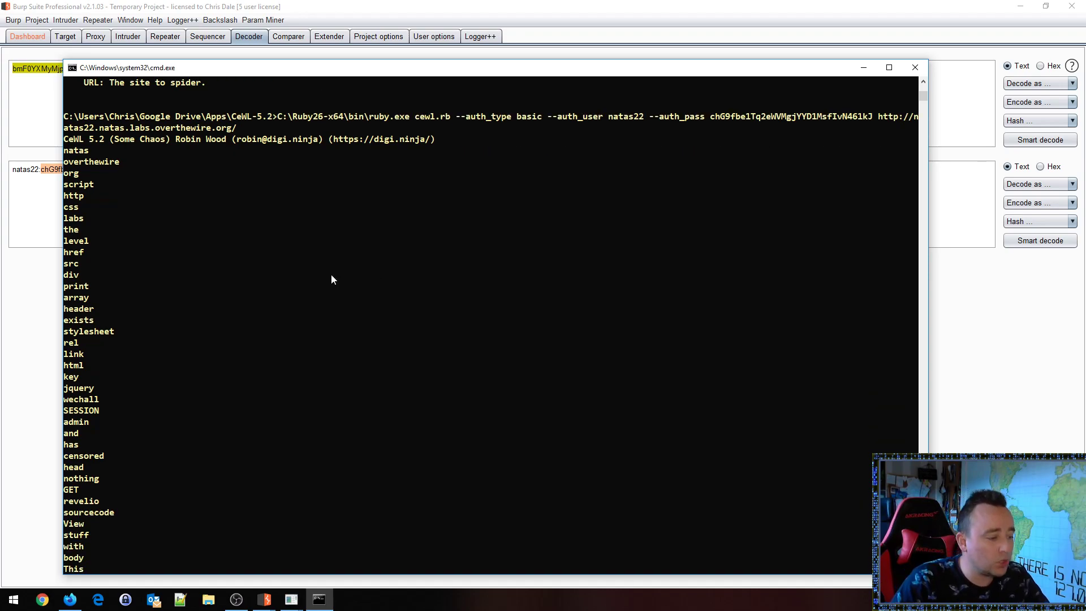
{"action": "double_click", "coordinate": [73, 150]}
{"action": "left_click", "coordinate": [80, 164]}
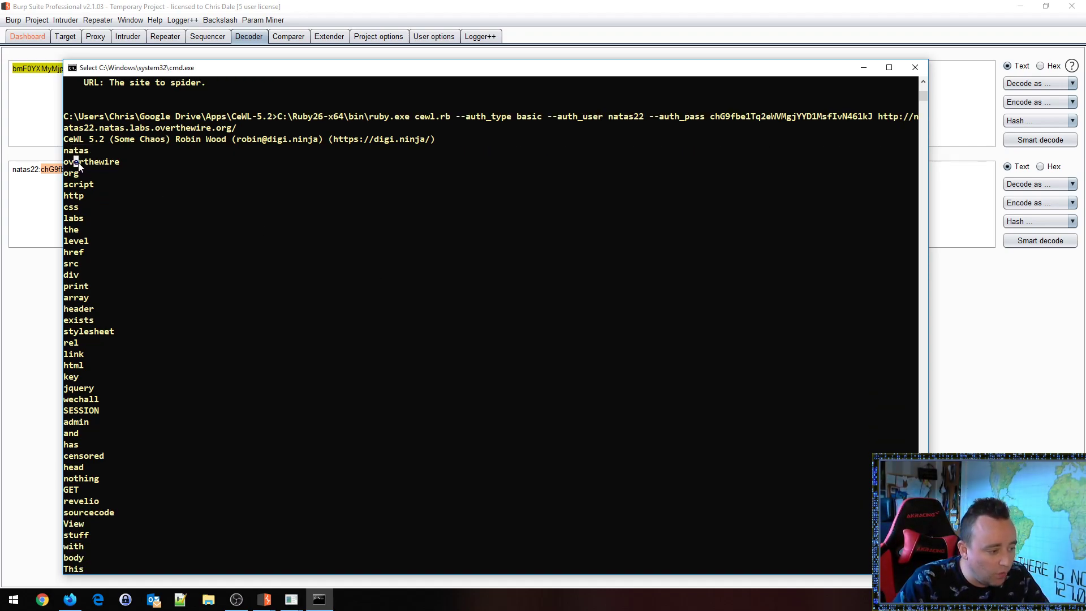
{"action": "scroll", "coordinate": [148, 284], "scroll_direction": "down", "scroll_amount": 2}
{"action": "double_click", "coordinate": [88, 263]}
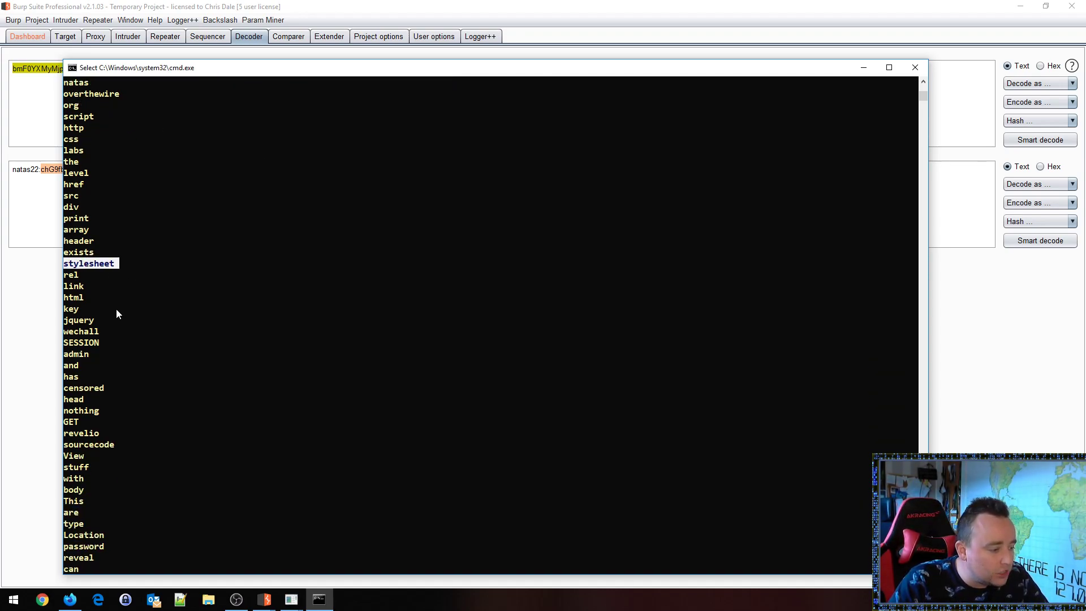
{"action": "double_click", "coordinate": [86, 333]}
{"action": "scroll", "coordinate": [214, 358], "scroll_direction": "down", "scroll_amount": 9}
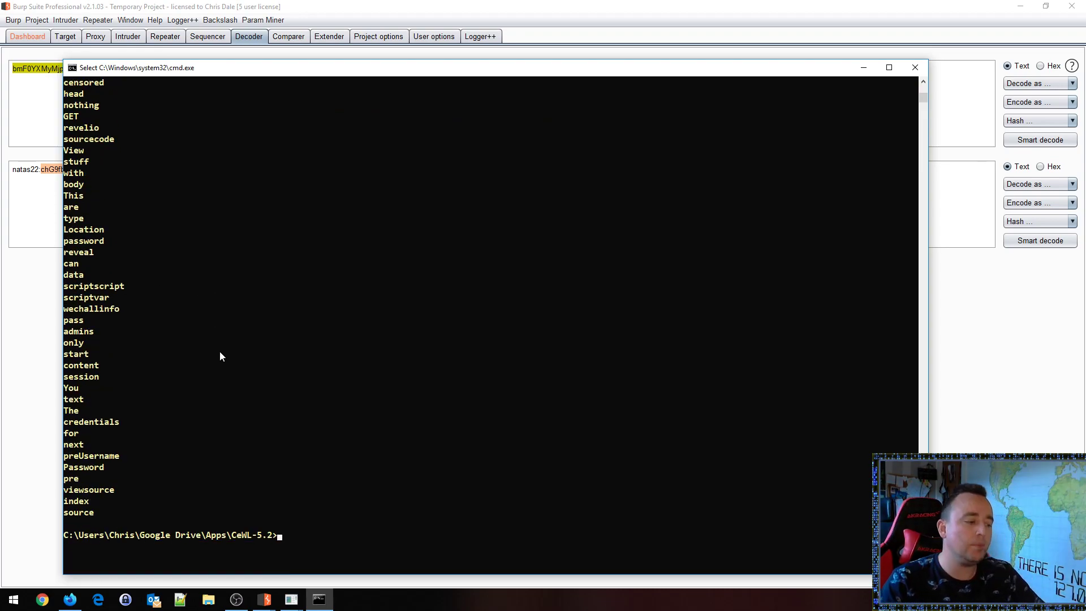
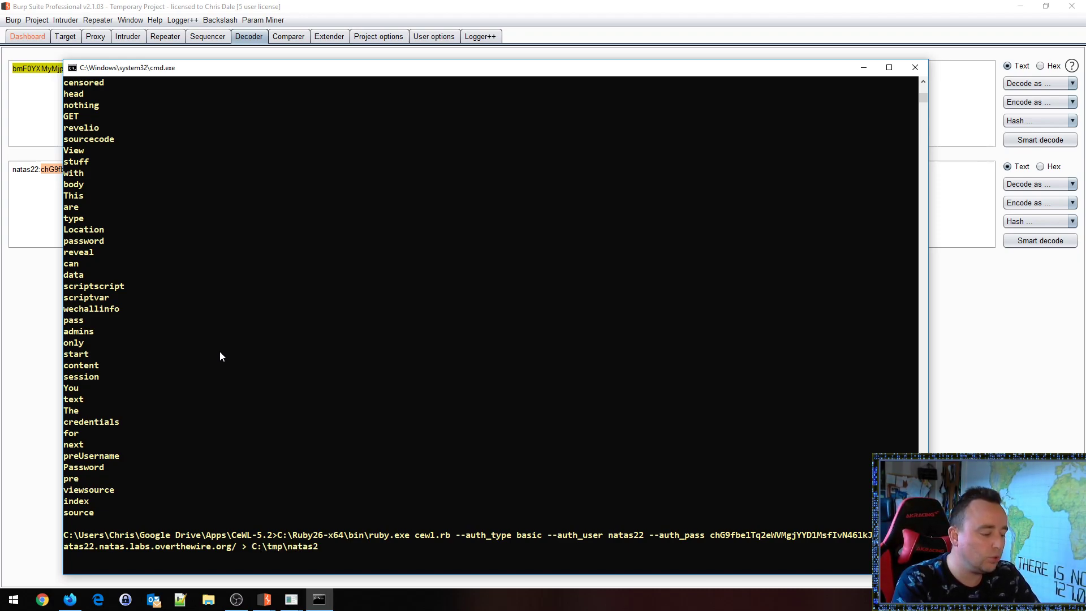
Rerun the CeWL spider with its output redirected to C:\tmp\natas22.txt, and return to Burp Suite.
{"action": "type", "text": "xt"}
{"action": "key", "text": "Return"}
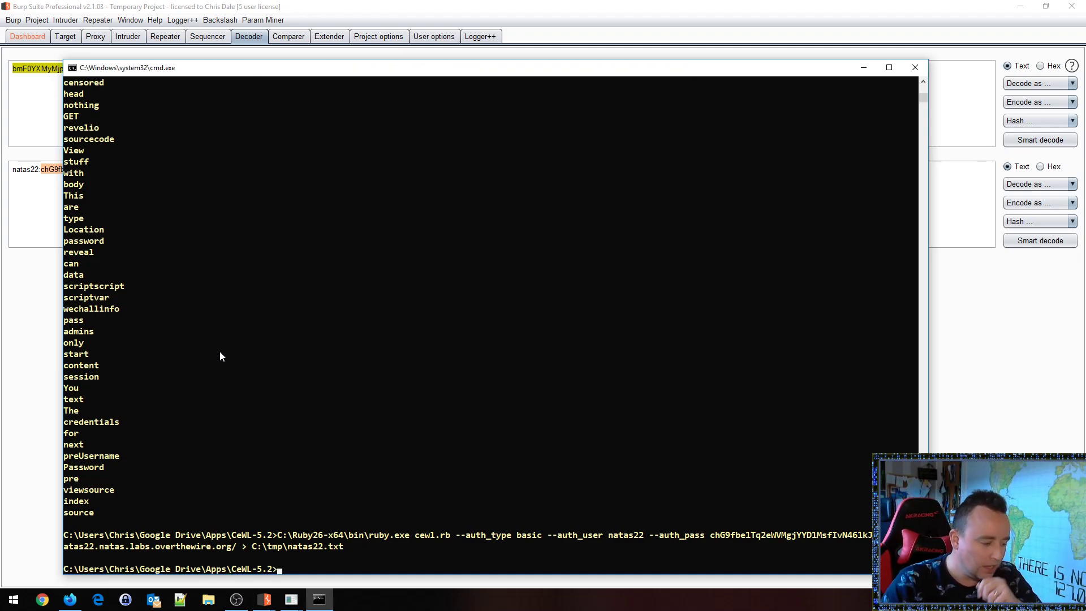
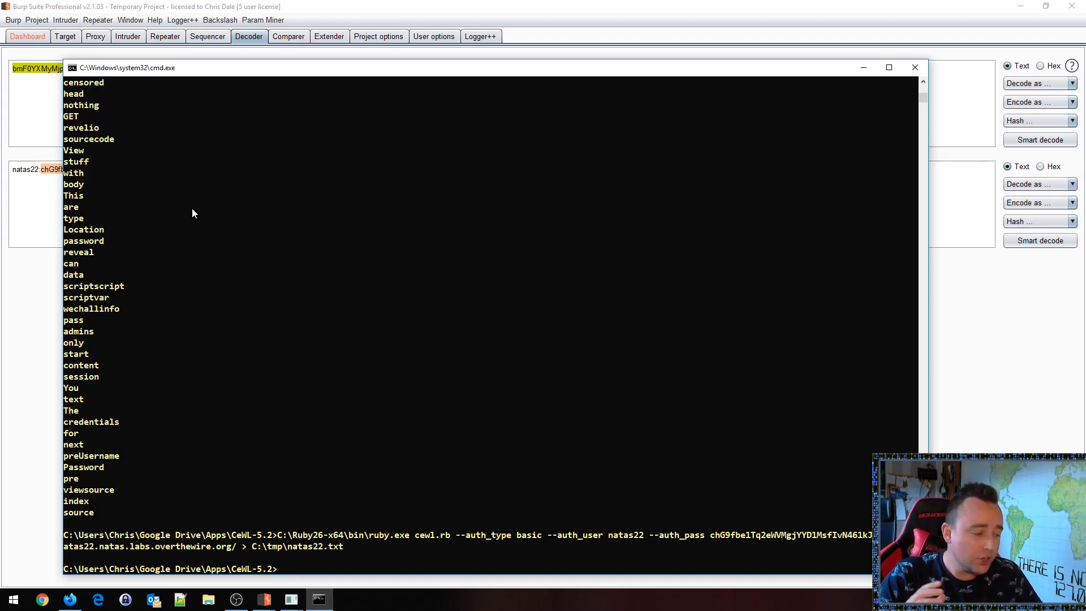
{"action": "left_click", "coordinate": [31, 251]}
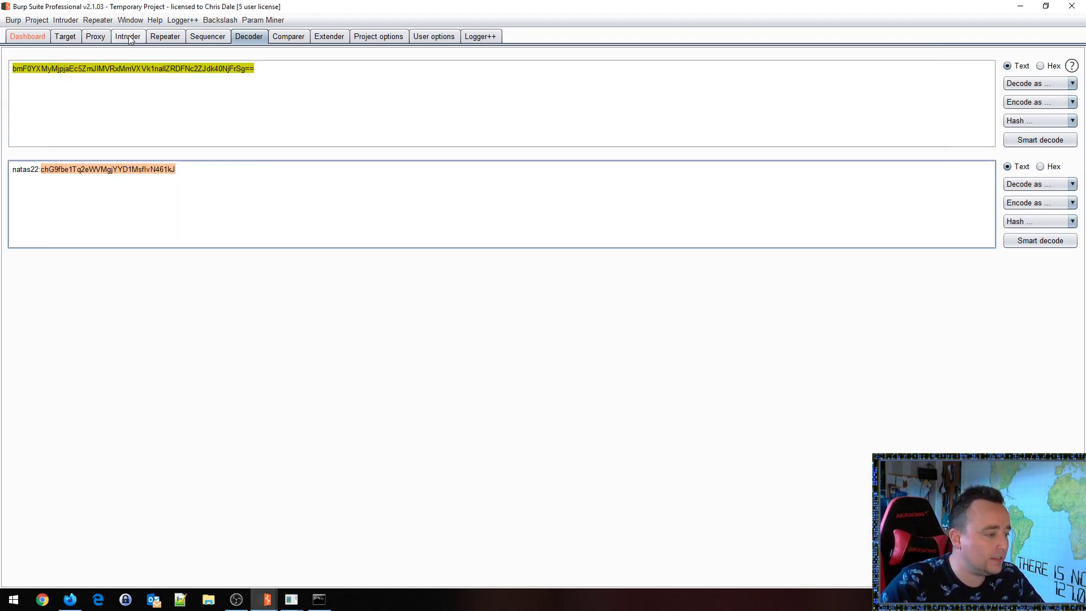
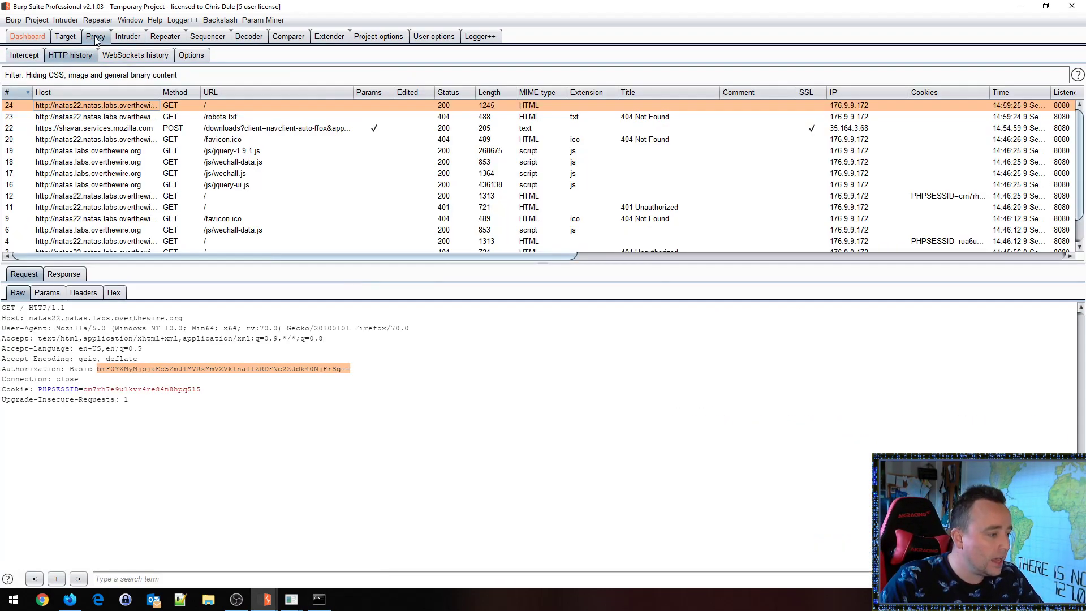
Load the CeWL wordlist from C:\tmp as the simple-list payload for the natas22 root request in Intruder, and start the attack.
{"action": "left_click", "coordinate": [233, 370]}
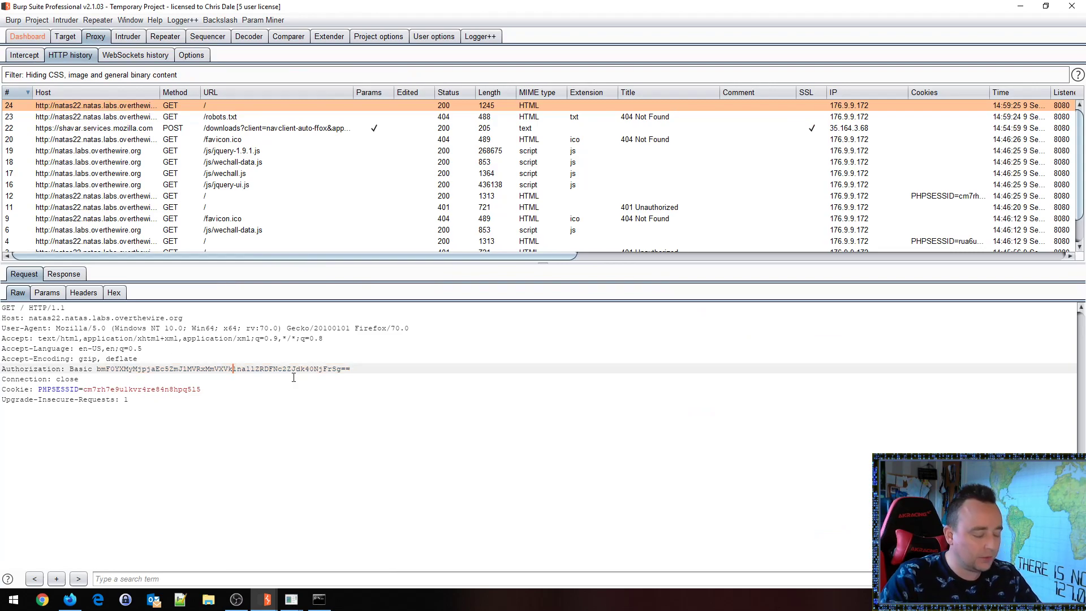
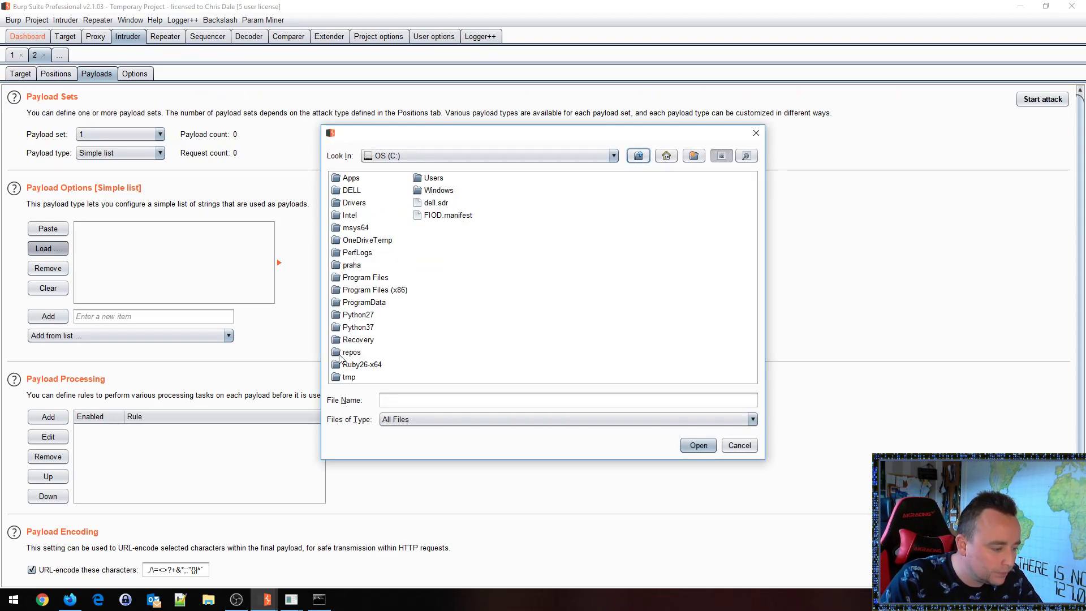
{"action": "left_click", "coordinate": [361, 281]}
{"action": "key", "text": "t"}
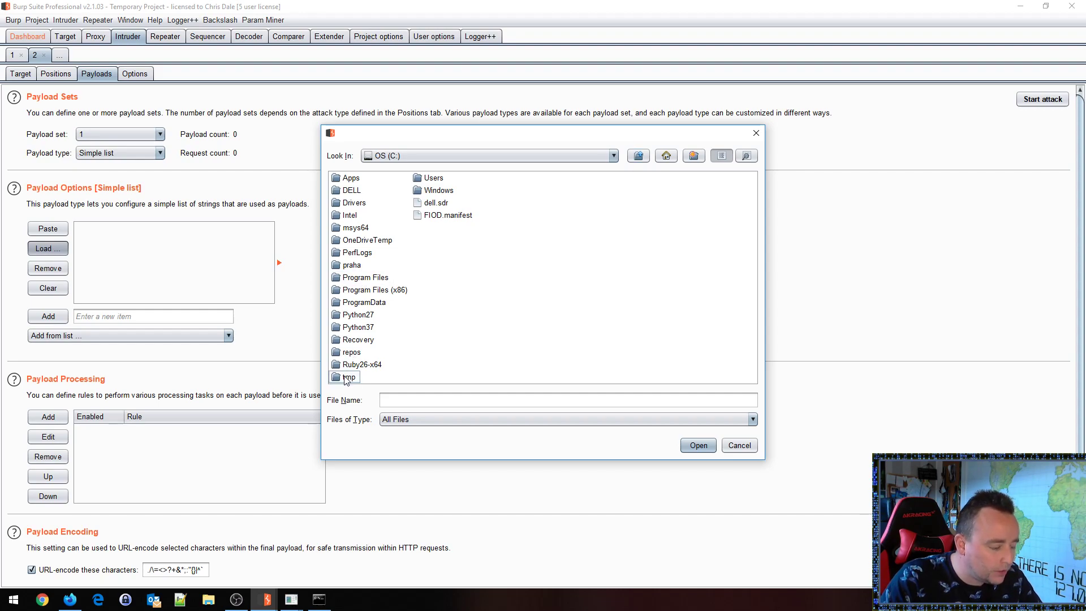
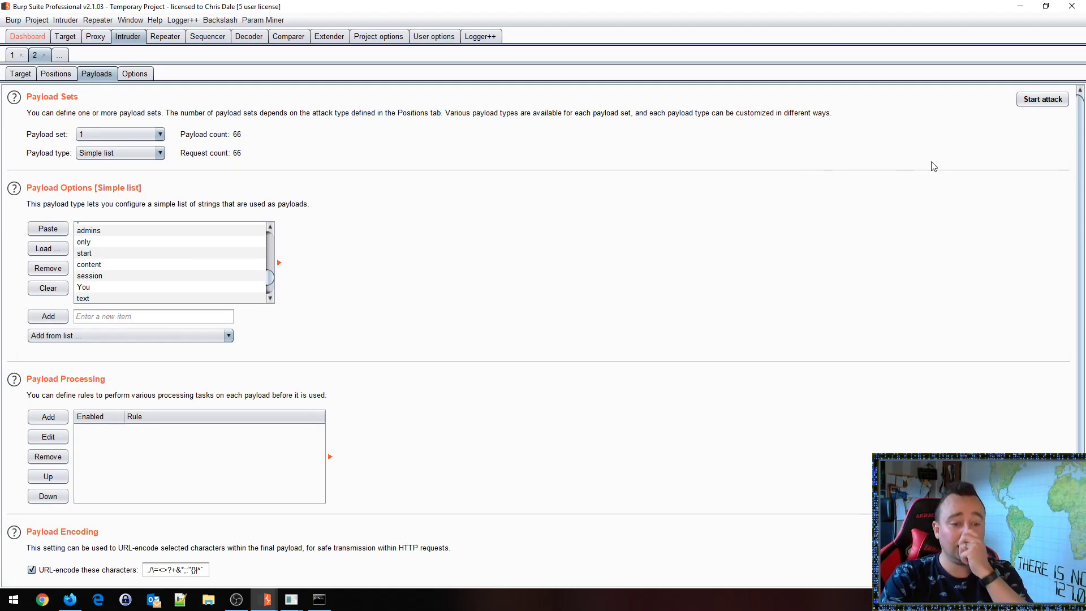
{"action": "left_click", "coordinate": [1034, 103]}
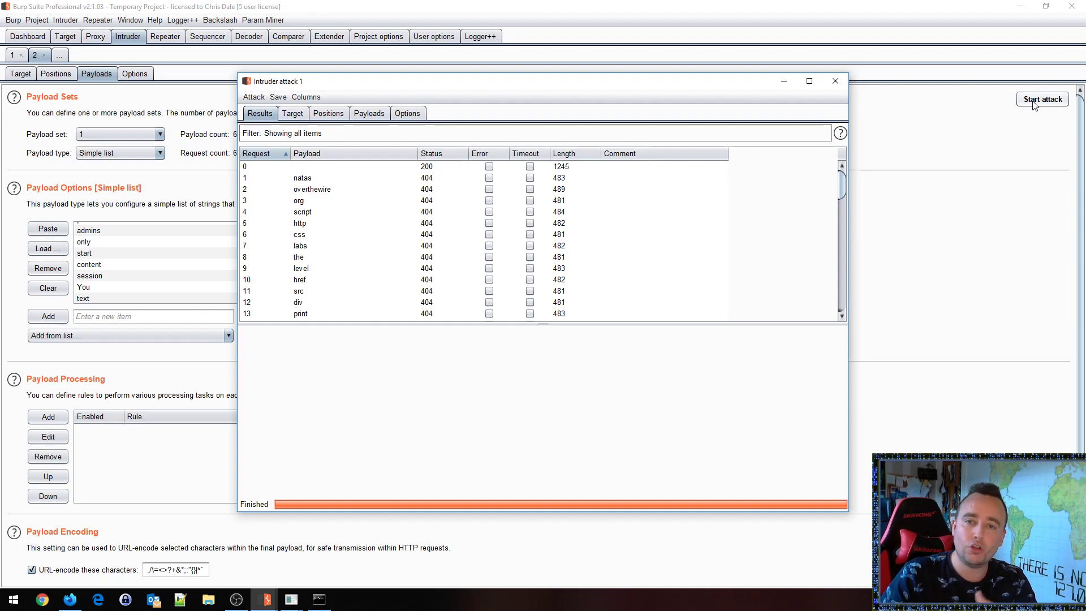
Move the Intruder attack results aside over the dashboard and bring the natas22 content discovery session forward.
{"action": "left_click", "coordinate": [27, 37]}
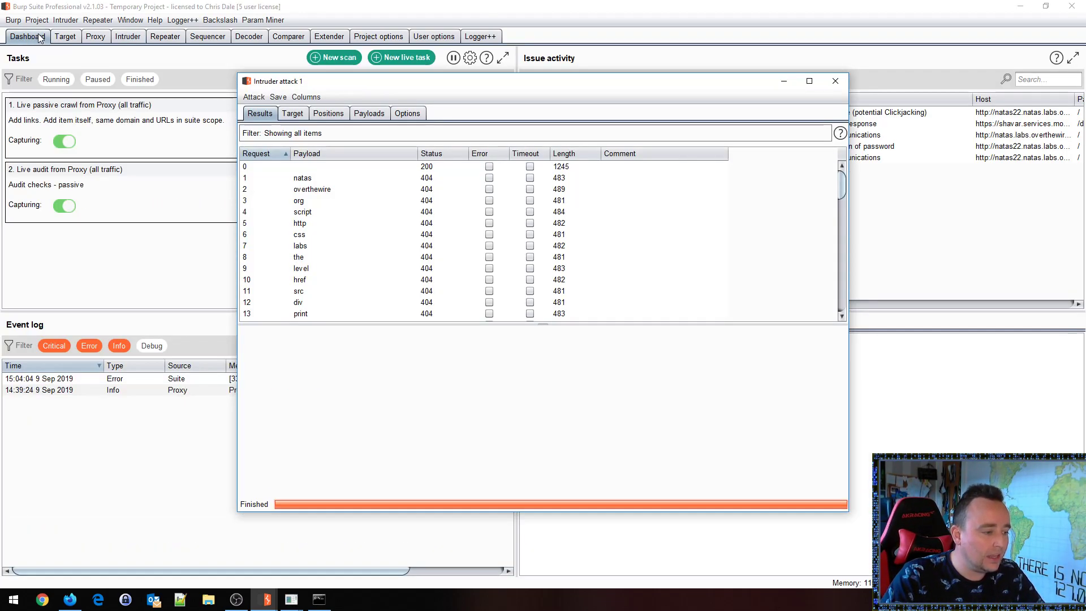
{"action": "left_click_drag", "start_coordinate": [397, 90], "coordinate": [514, 166]}
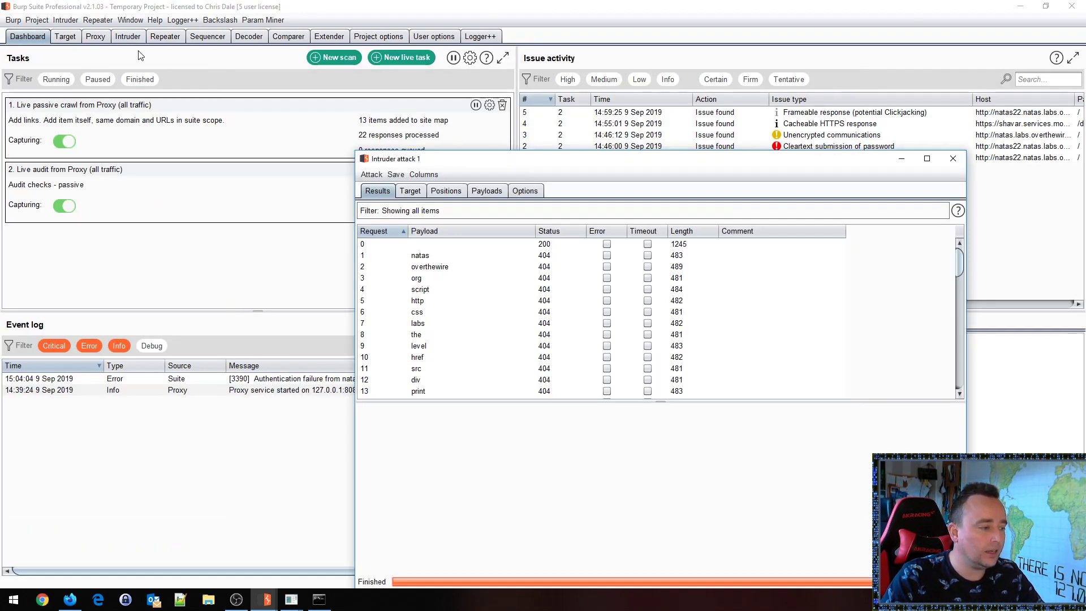
{"action": "left_click", "coordinate": [270, 599]}
{"action": "left_click", "coordinate": [282, 552]}
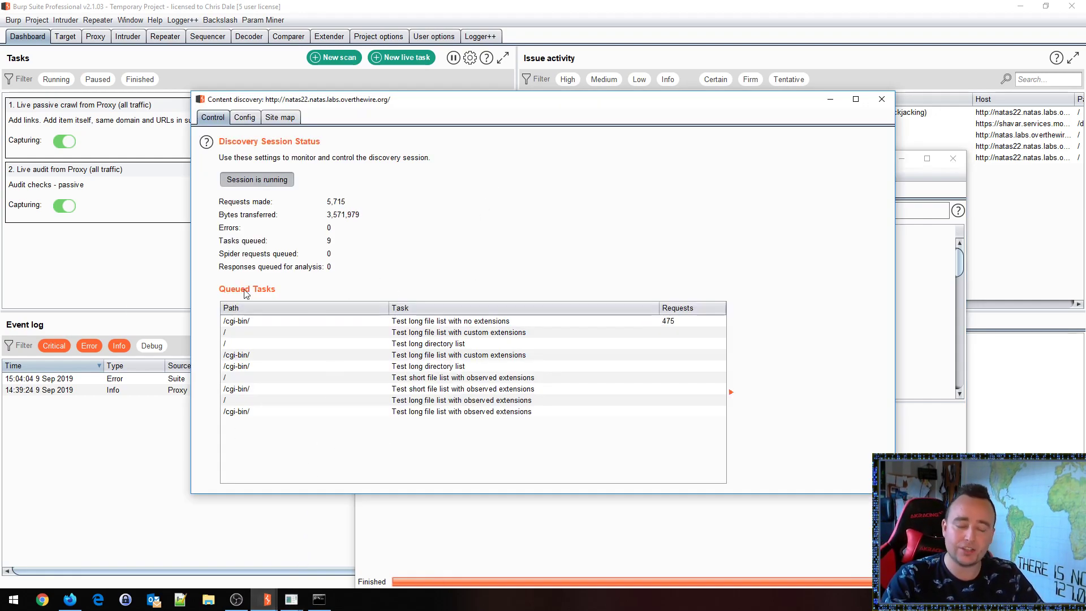
Examine the response for the /cgi-bin/ entry in the content discovery site map.
{"action": "left_click", "coordinate": [280, 117]}
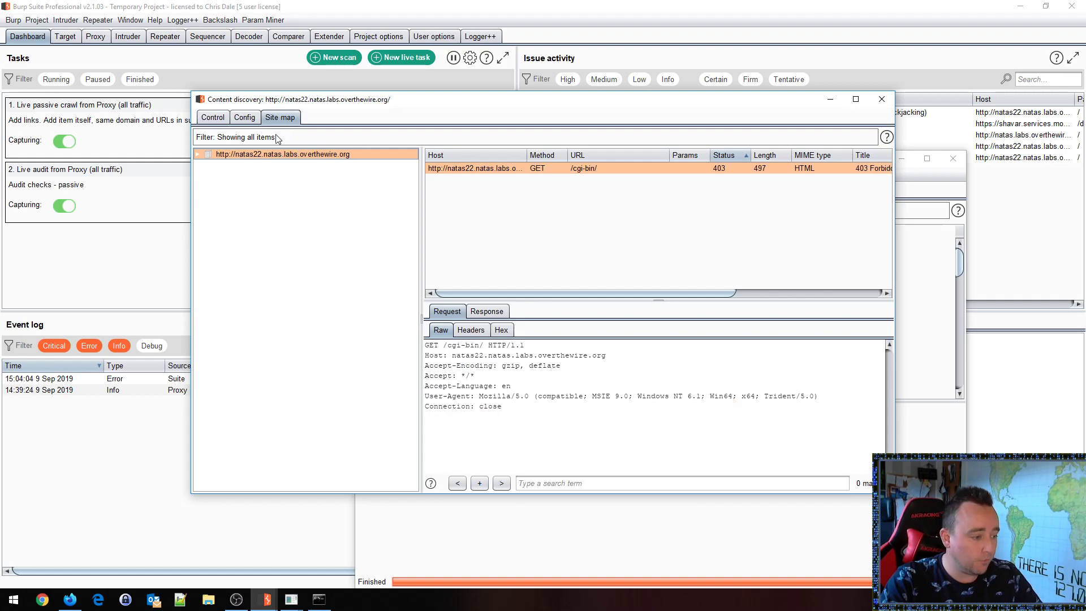
{"action": "double_click", "coordinate": [236, 165]}
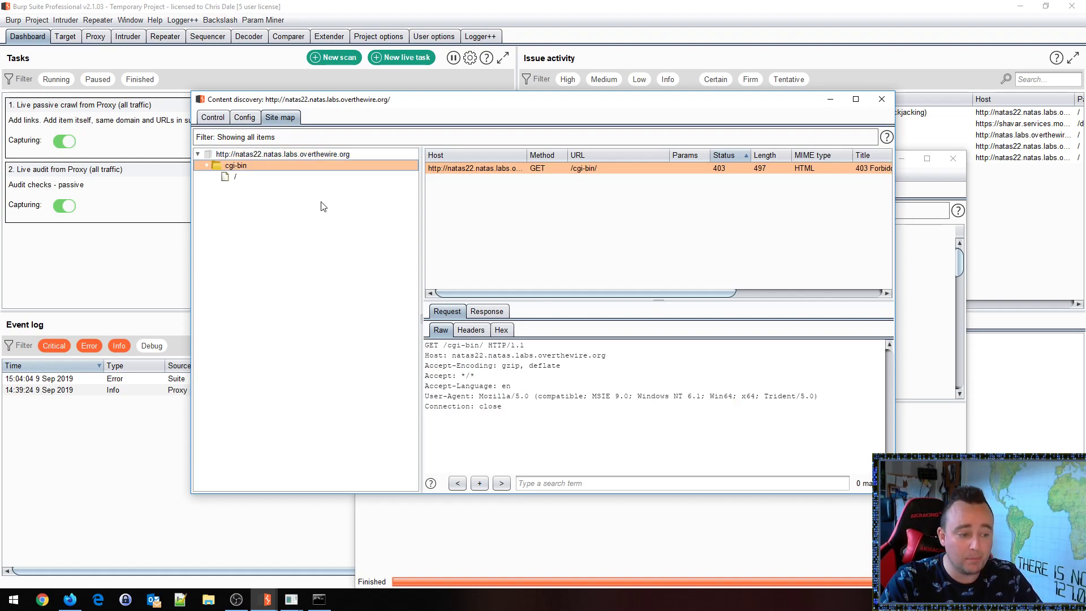
{"action": "left_click", "coordinate": [234, 177]}
{"action": "left_click", "coordinate": [486, 311]}
{"action": "scroll", "coordinate": [605, 410], "scroll_direction": "down", "scroll_amount": 2}
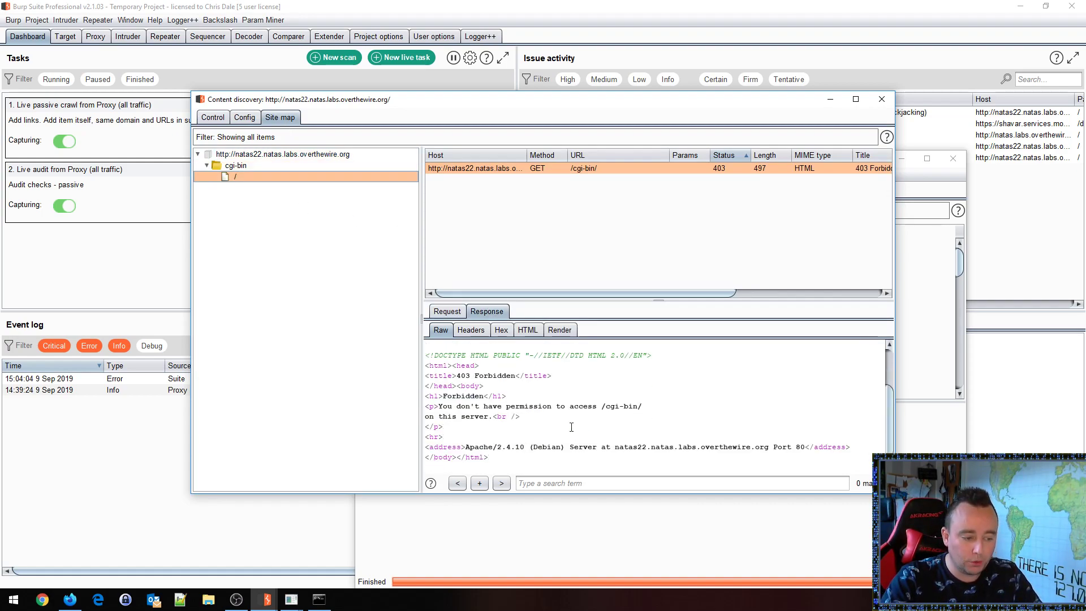
{"action": "left_click_drag", "start_coordinate": [622, 408], "coordinate": [393, 355]}
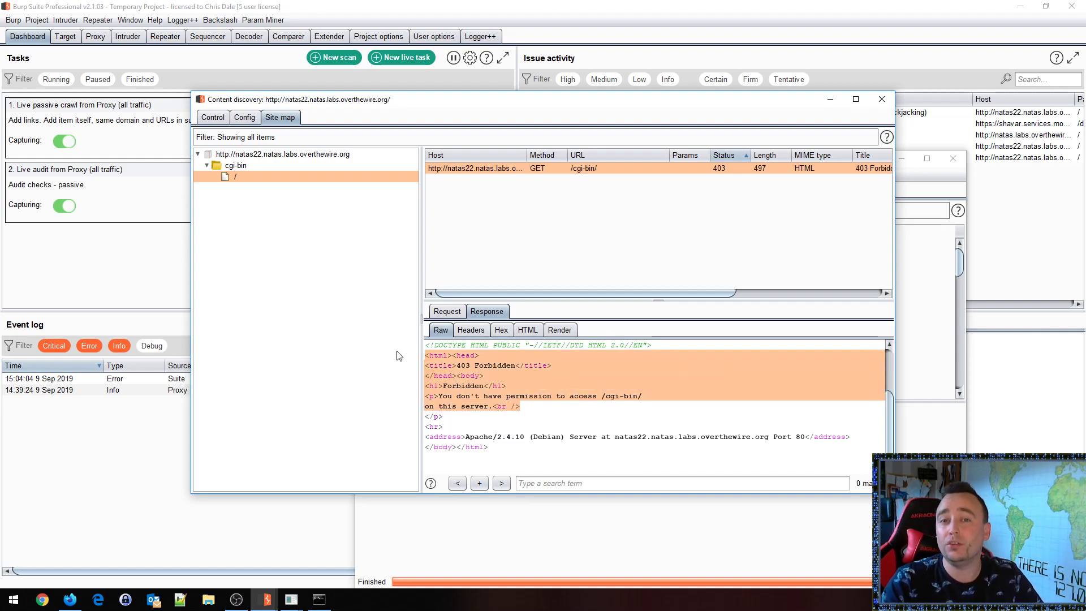
{"action": "left_click", "coordinate": [518, 385]}
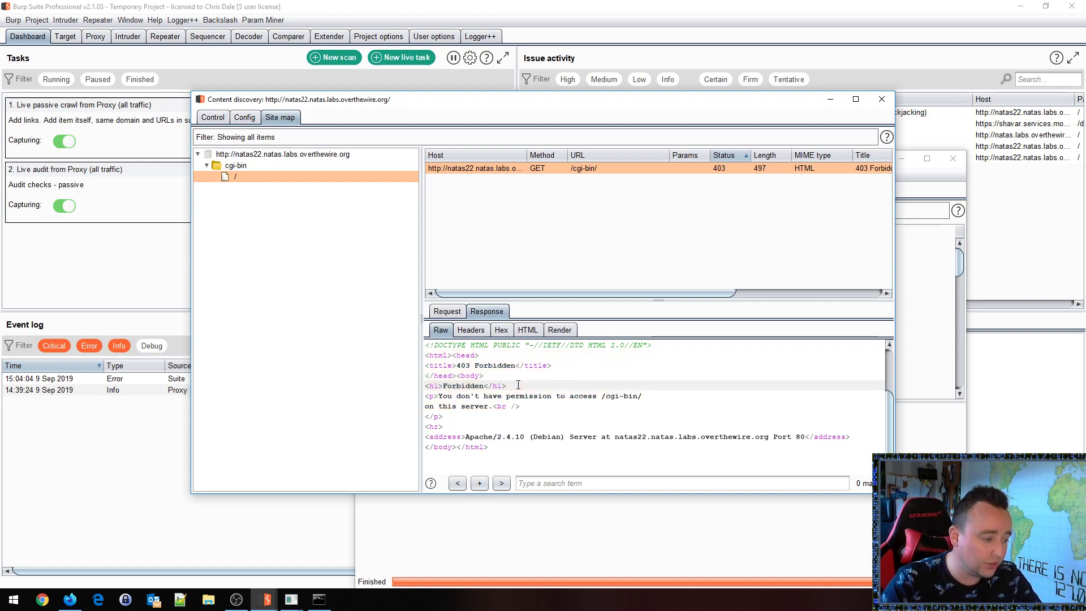
Review the content discovery session's filename and file extension settings, and return to its session status.
{"action": "left_click", "coordinate": [244, 117]}
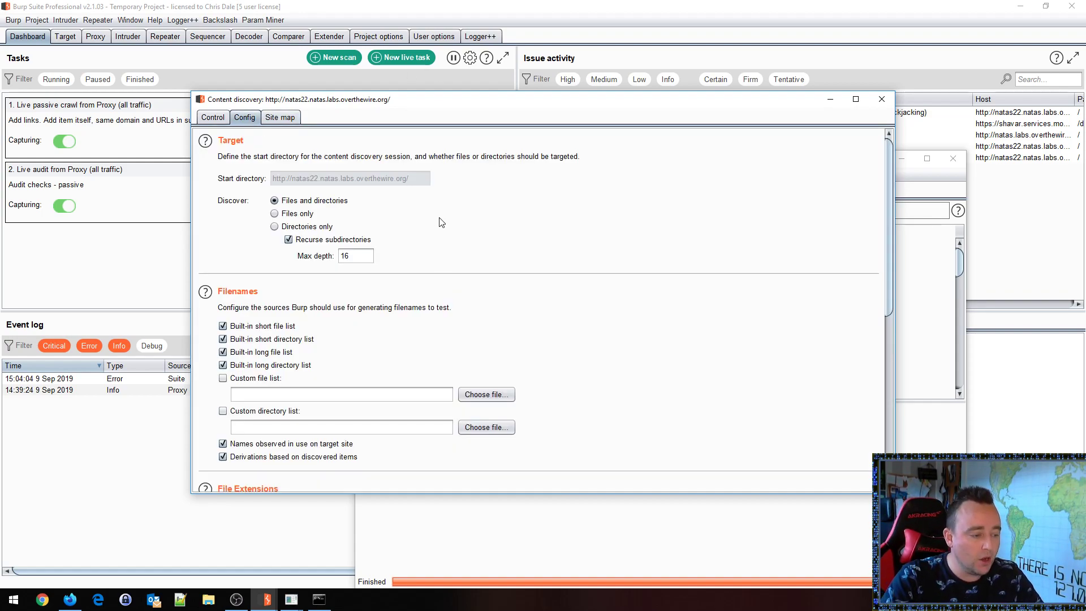
{"action": "scroll", "coordinate": [430, 339], "scroll_direction": "down", "scroll_amount": 3}
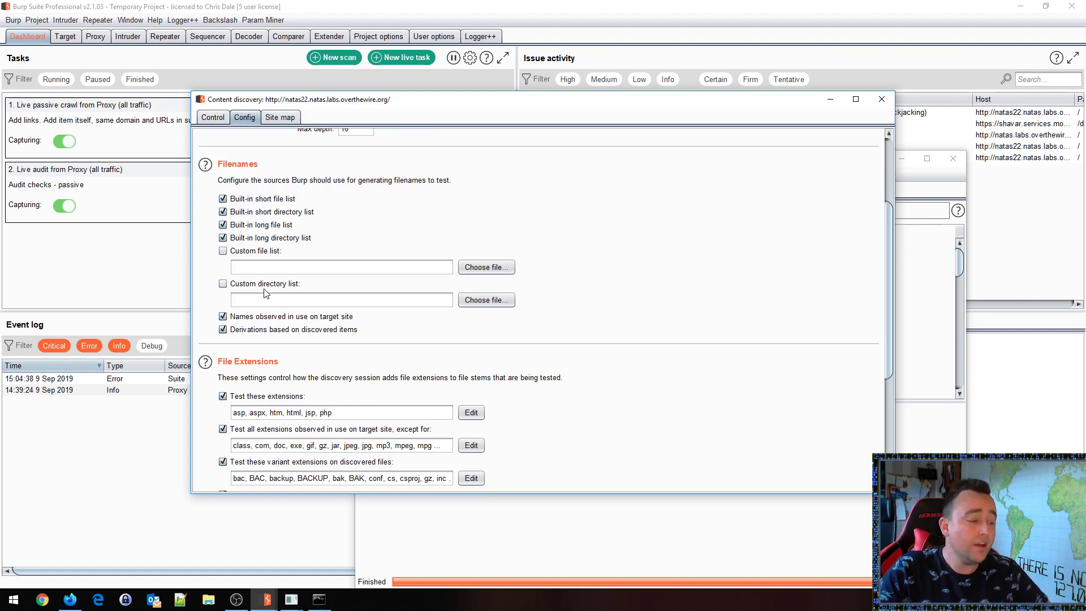
{"action": "left_click", "coordinate": [213, 118]}
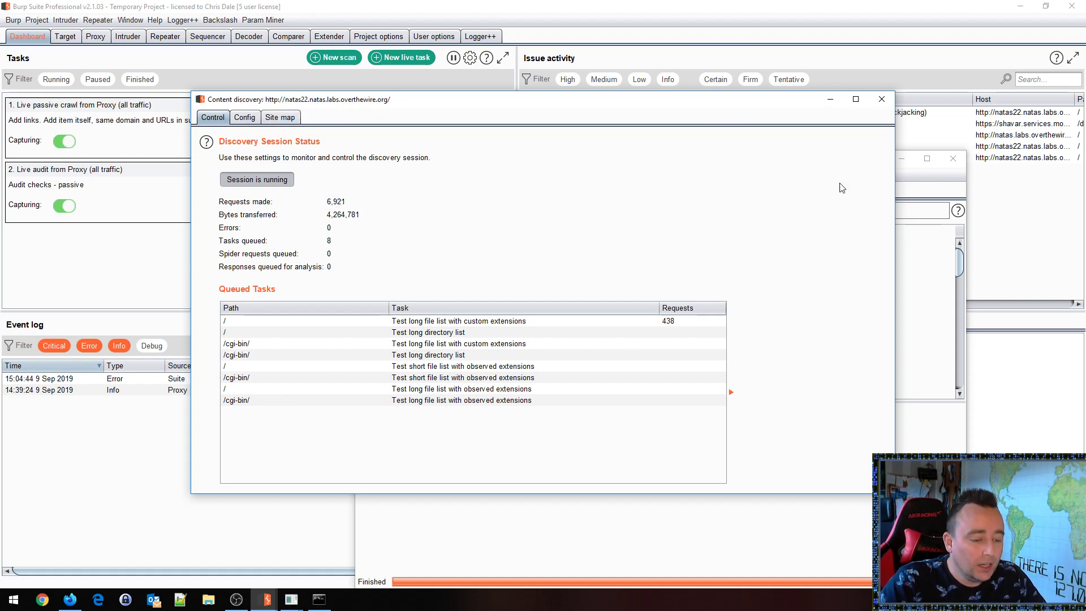
Bring the Intruder attack results forward, sort them by descending response length, and look through the whole list.
{"action": "left_click", "coordinate": [902, 227]}
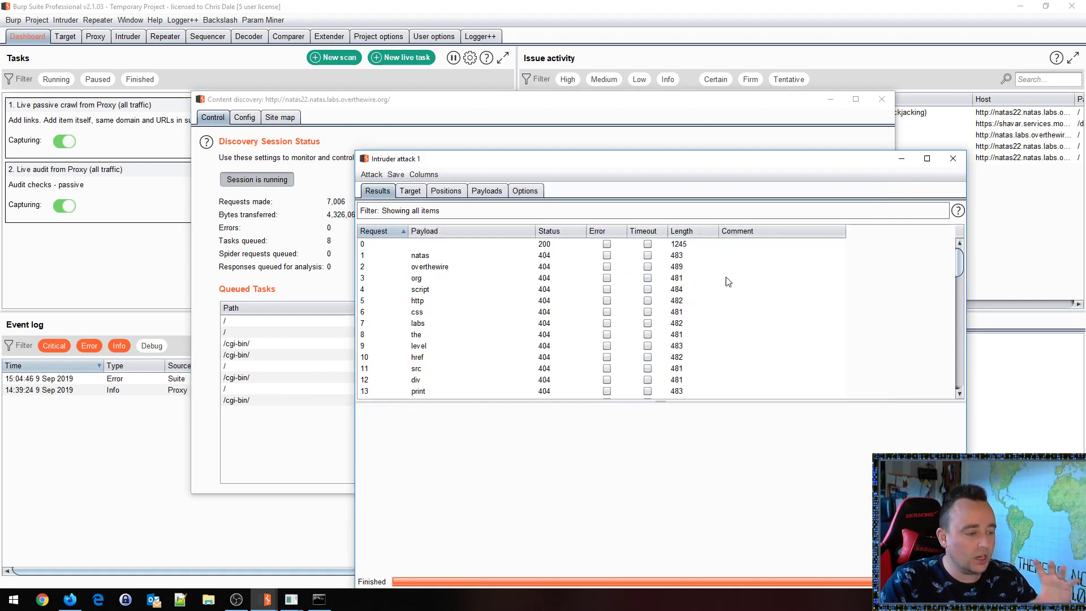
{"action": "left_click_drag", "start_coordinate": [626, 158], "coordinate": [518, 22]}
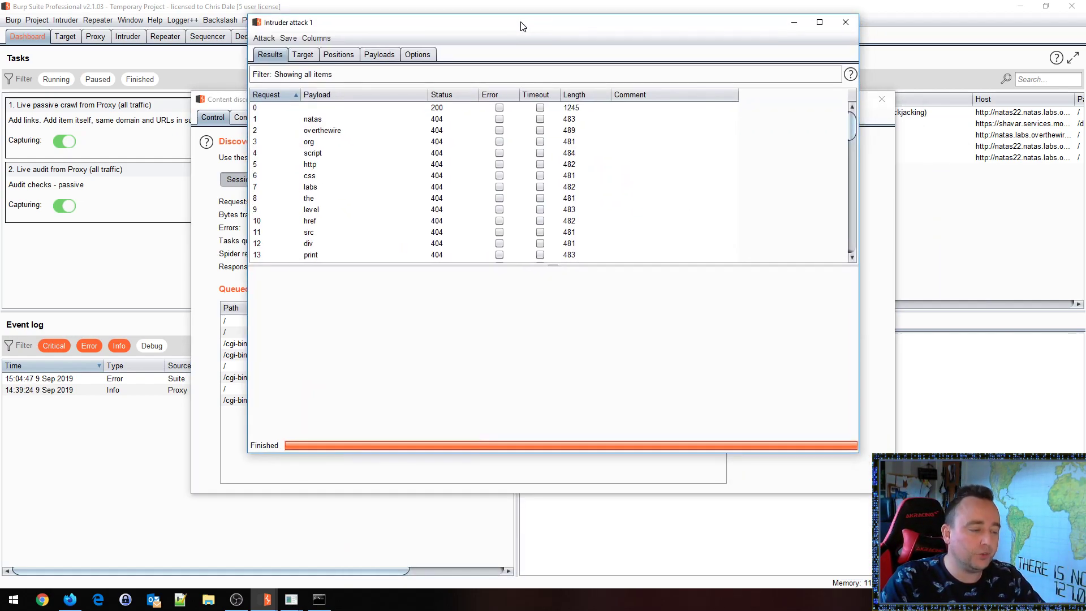
{"action": "left_click", "coordinate": [592, 101]}
{"action": "left_click", "coordinate": [592, 101]}
{"action": "left_click", "coordinate": [396, 109]}
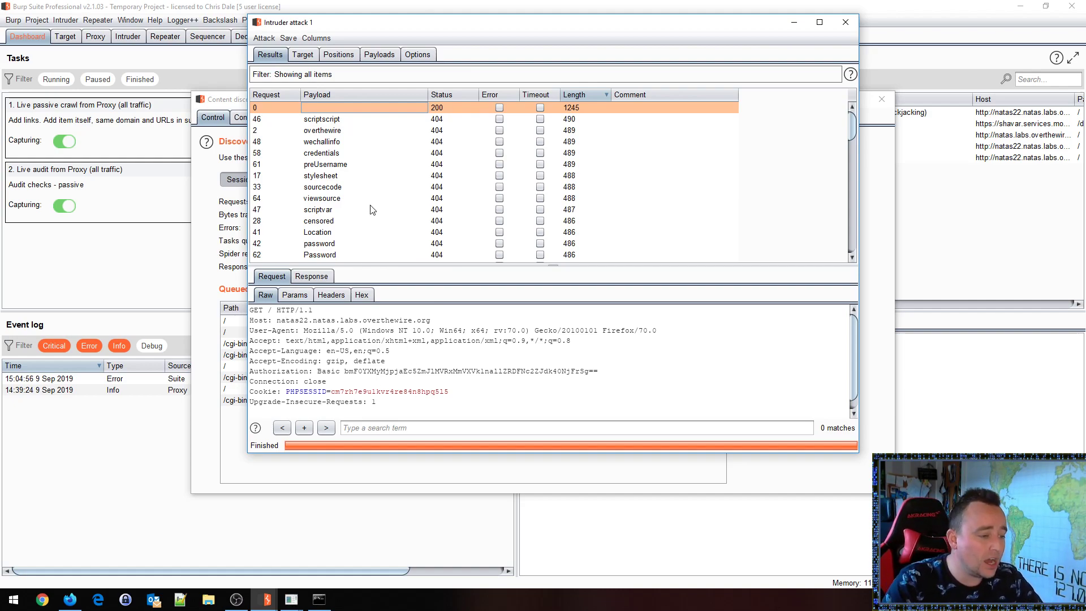
{"action": "scroll", "coordinate": [735, 133], "scroll_direction": "down", "scroll_amount": 15}
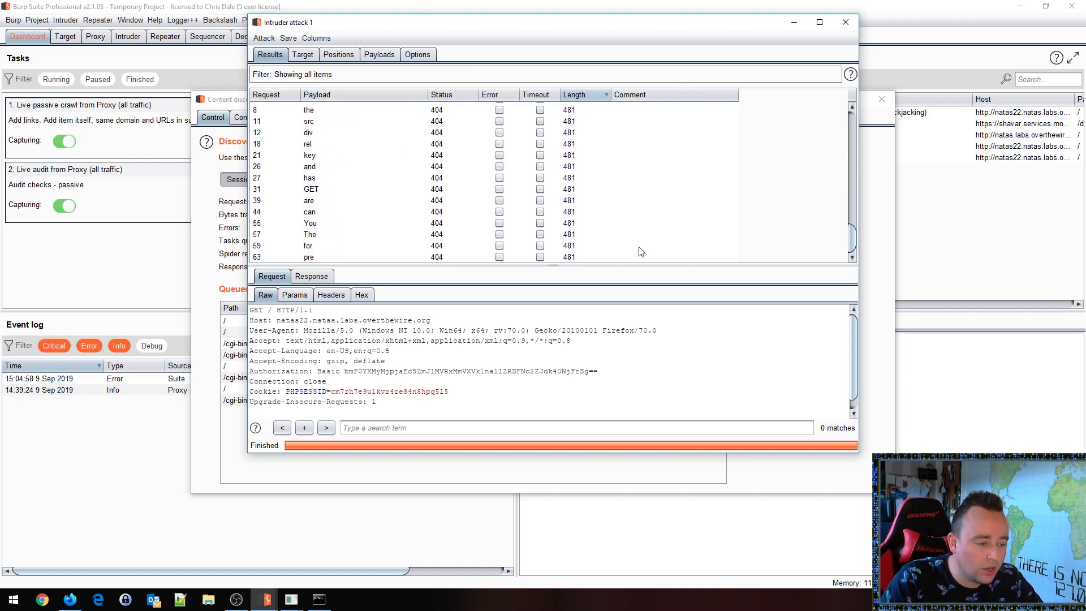
{"action": "scroll", "coordinate": [461, 232], "scroll_direction": "up", "scroll_amount": 15}
Go through the individual attack requests one by one, starting from the scriptscript payload, and check their status codes.
{"action": "left_click", "coordinate": [439, 120]}
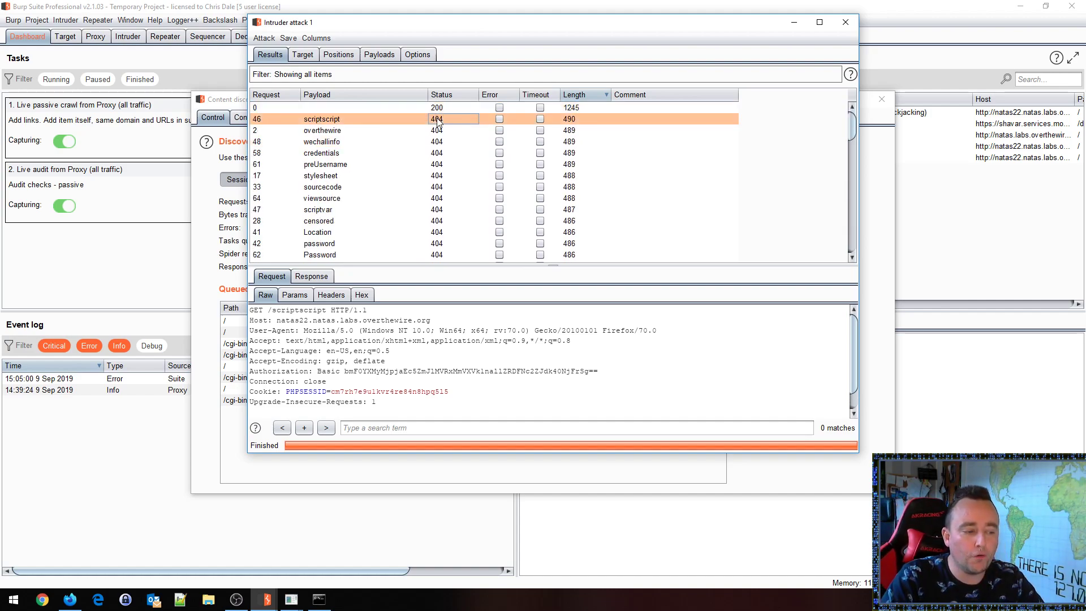
{"action": "key", "text": "Down"}
{"action": "key", "text": "Down"}
{"action": "key", "text": "Down"}
{"action": "key", "text": "Down"}
{"action": "key", "text": "Down"}
{"action": "key", "text": "Down"}
{"action": "key", "text": "Down"}
{"action": "key", "text": "Down"}
{"action": "key", "text": "Down"}
{"action": "key", "text": "Down"}
{"action": "key", "text": "Down"}
{"action": "key", "text": "Down"}
{"action": "key", "text": "Down"}
{"action": "key", "text": "Down"}
{"action": "key", "text": "Down"}
{"action": "key", "text": "Down"}
{"action": "key", "text": "Down"}
{"action": "key", "text": "Down"}
{"action": "key", "text": "Down"}
{"action": "key", "text": "Down"}
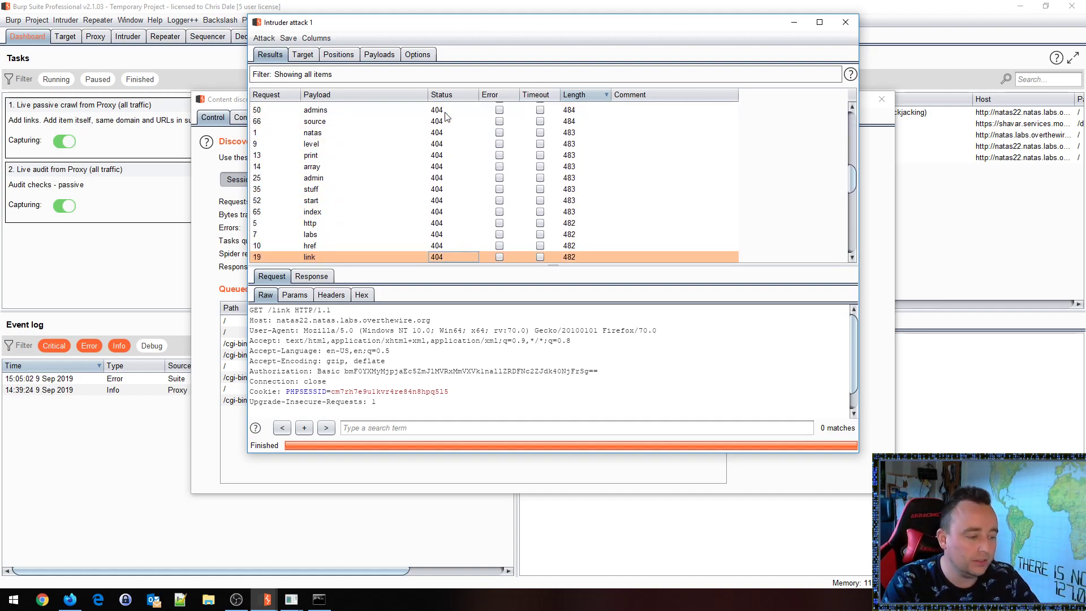
{"action": "key", "text": "Down"}
{"action": "scroll", "coordinate": [503, 169], "scroll_direction": "down", "scroll_amount": 3}
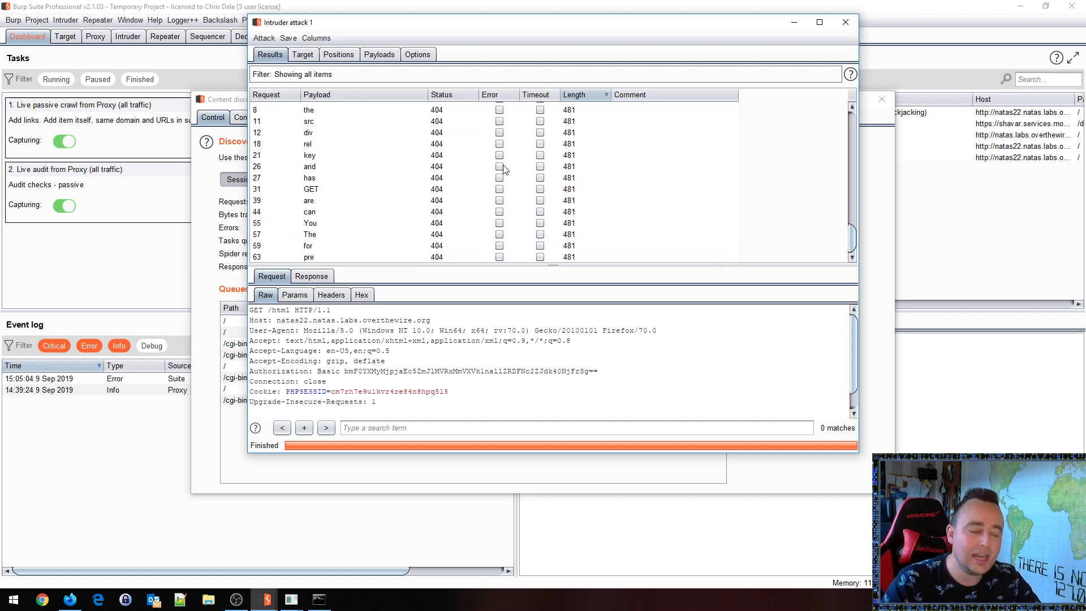
Return to the natas22 Intruder setup and place the payload marker in the request's query string as /?§§.
{"action": "key", "text": "alt+Tab"}
{"action": "left_click", "coordinate": [128, 36]}
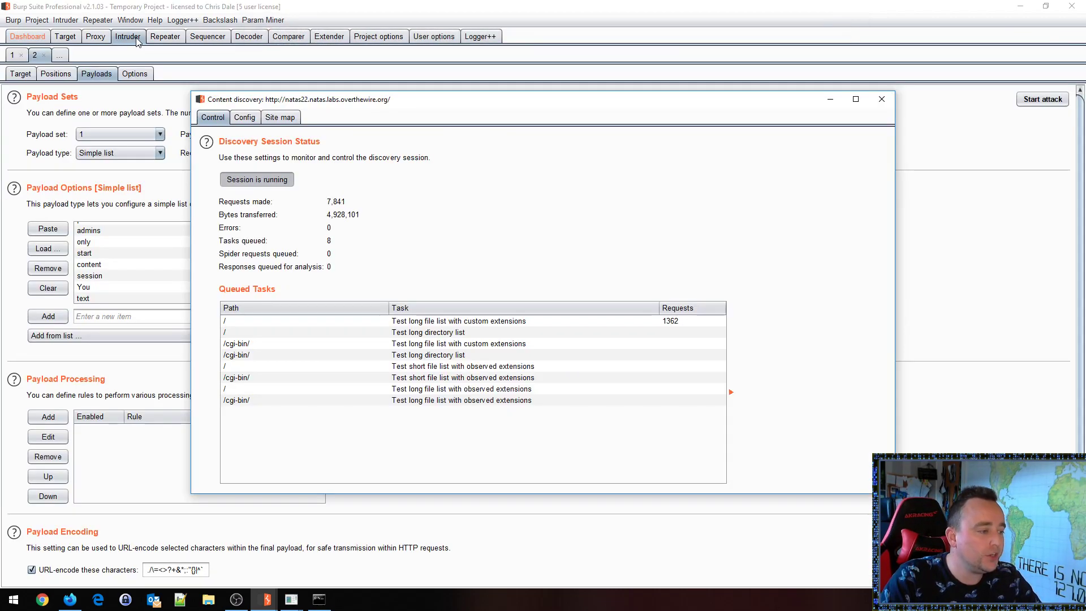
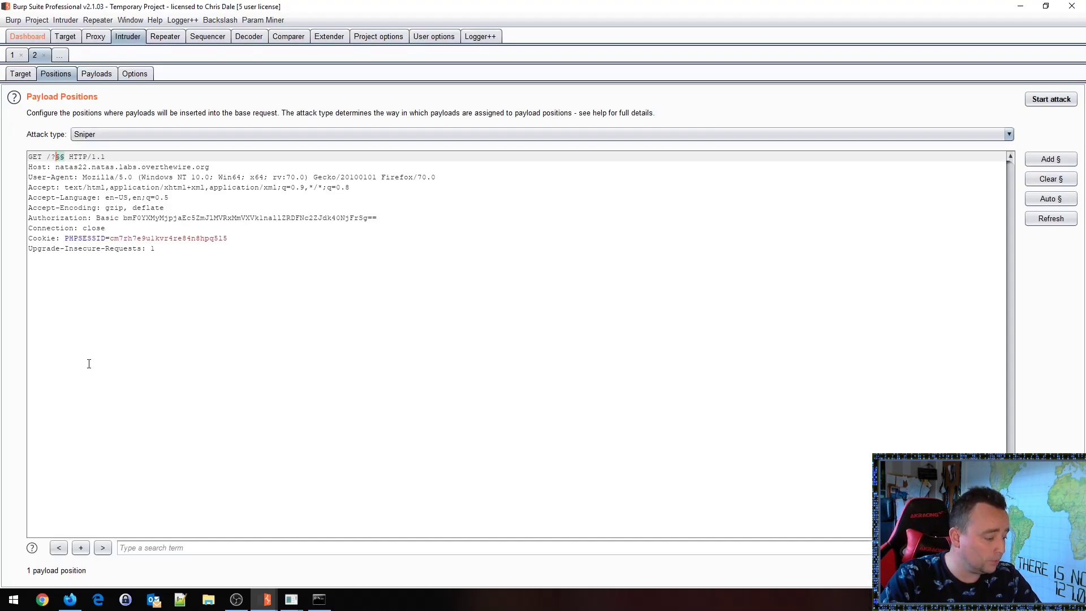
Switch to Firefox, load natas22.natas.labs.overthewire.org/?debug=on, and highlight the debug parameter name in the address.
{"action": "left_click", "coordinate": [69, 599]}
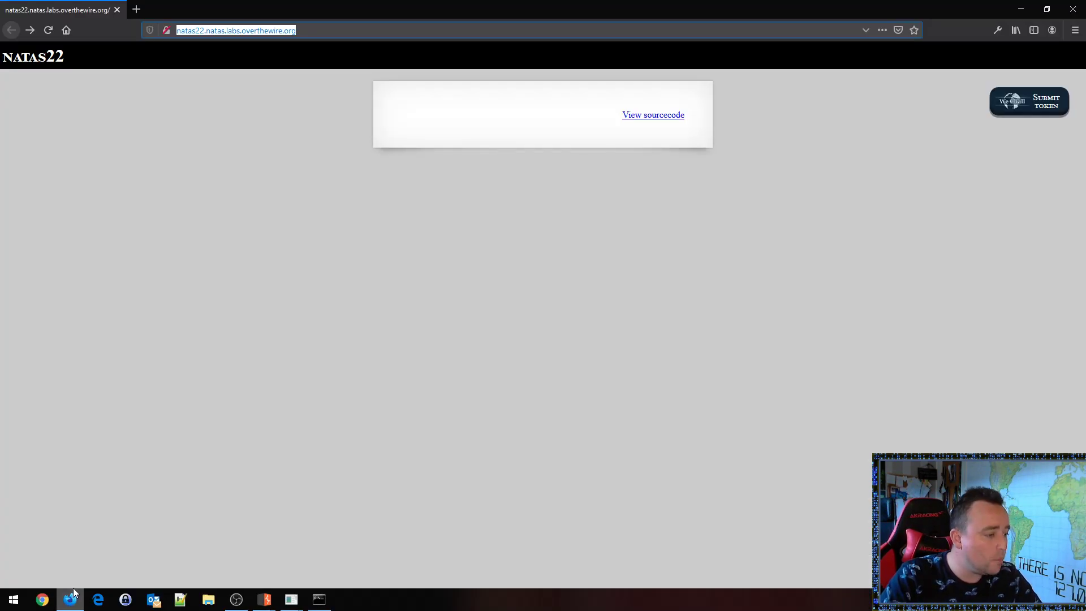
{"action": "left_click", "coordinate": [379, 28]}
{"action": "key", "text": "End"}
{"action": "type", "text": "/?"}
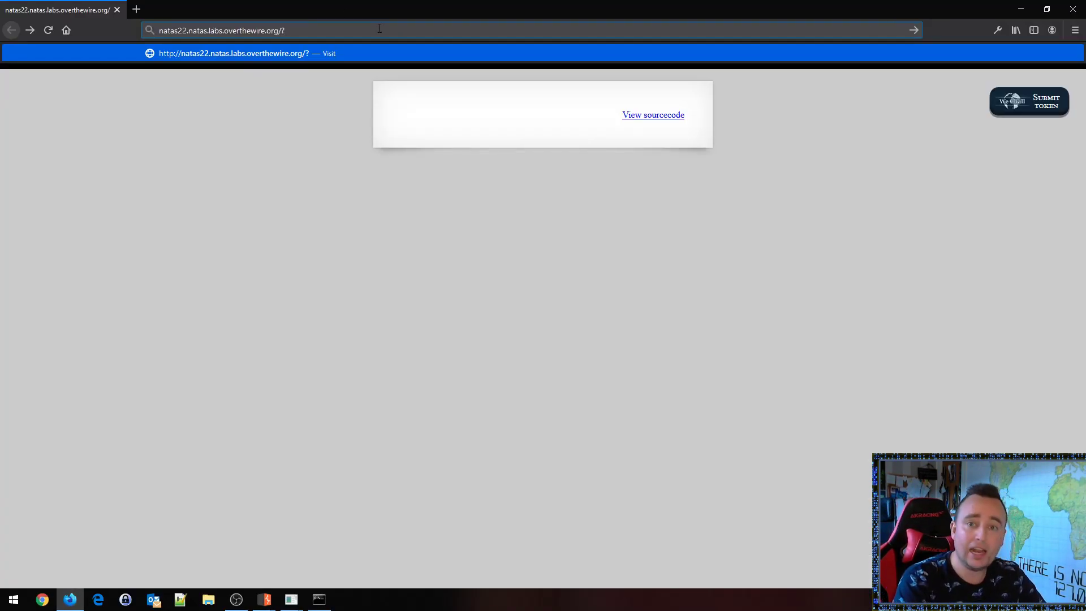
{"action": "type", "text": "debug=on"}
{"action": "key", "text": "Return"}
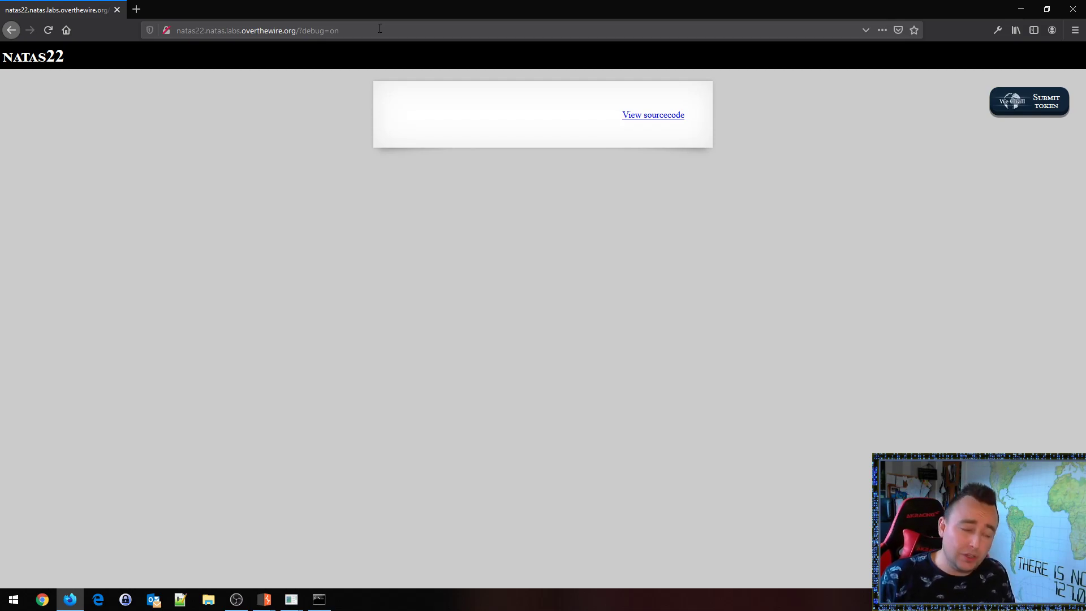
{"action": "double_click", "coordinate": [306, 31]}
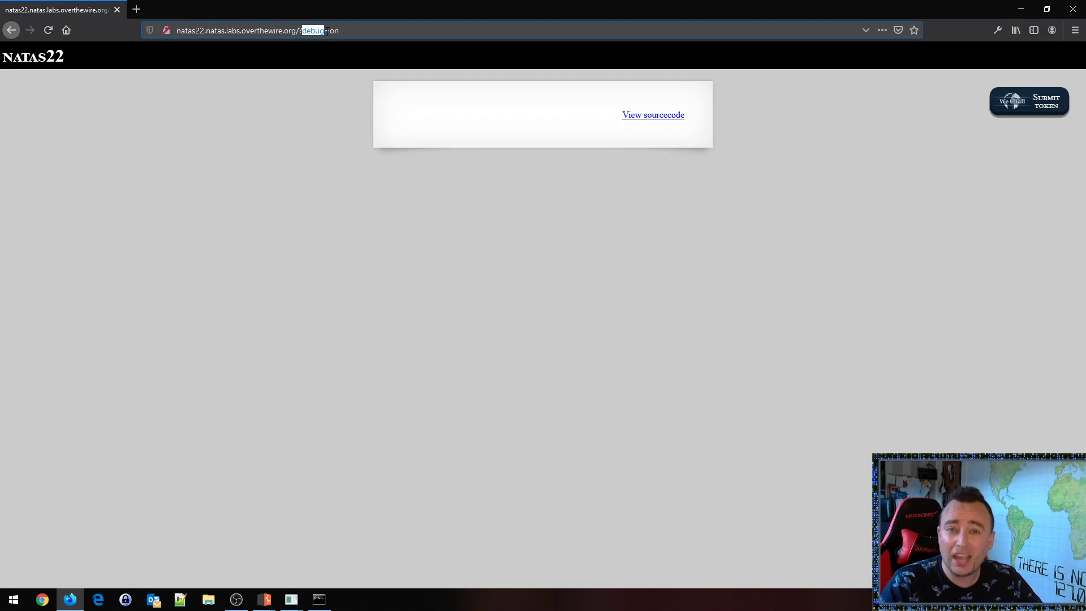
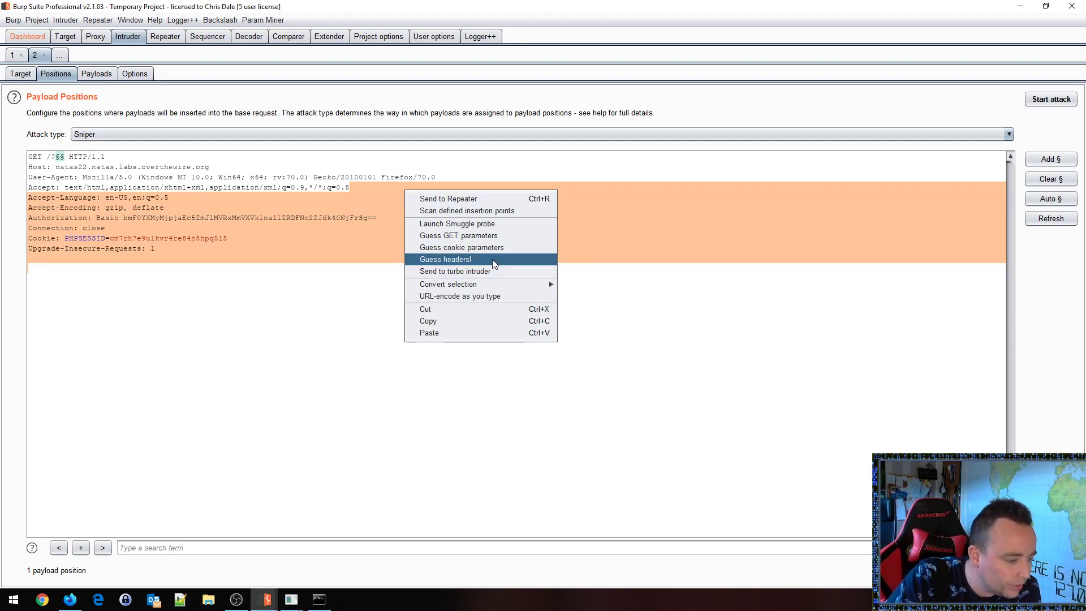
Open the attack configuration for guessing GET parameters on the Intruder request with Param Miner.
{"action": "left_click", "coordinate": [472, 238]}
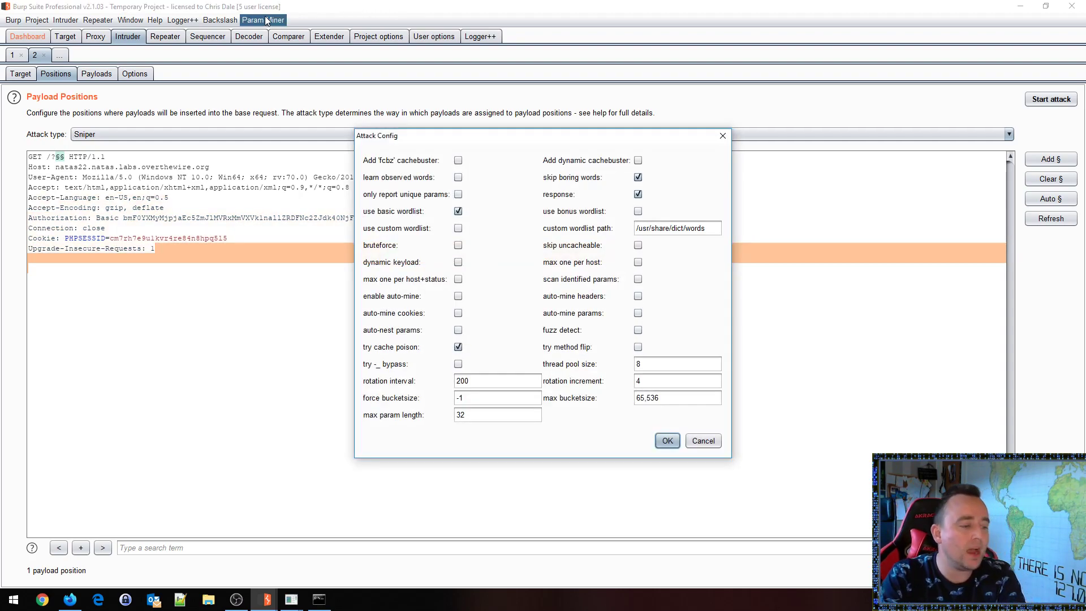
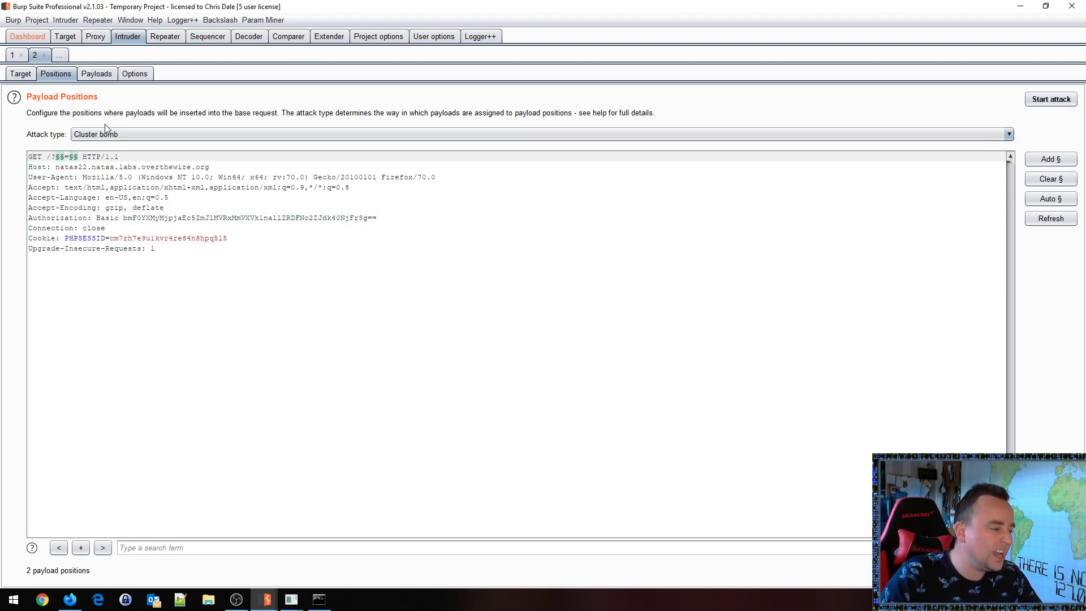
Set the Intruder attack type to Battering ram for the request with the /?§§=§§ payload positions.
{"action": "left_click", "coordinate": [106, 134]}
{"action": "left_click", "coordinate": [120, 163]}
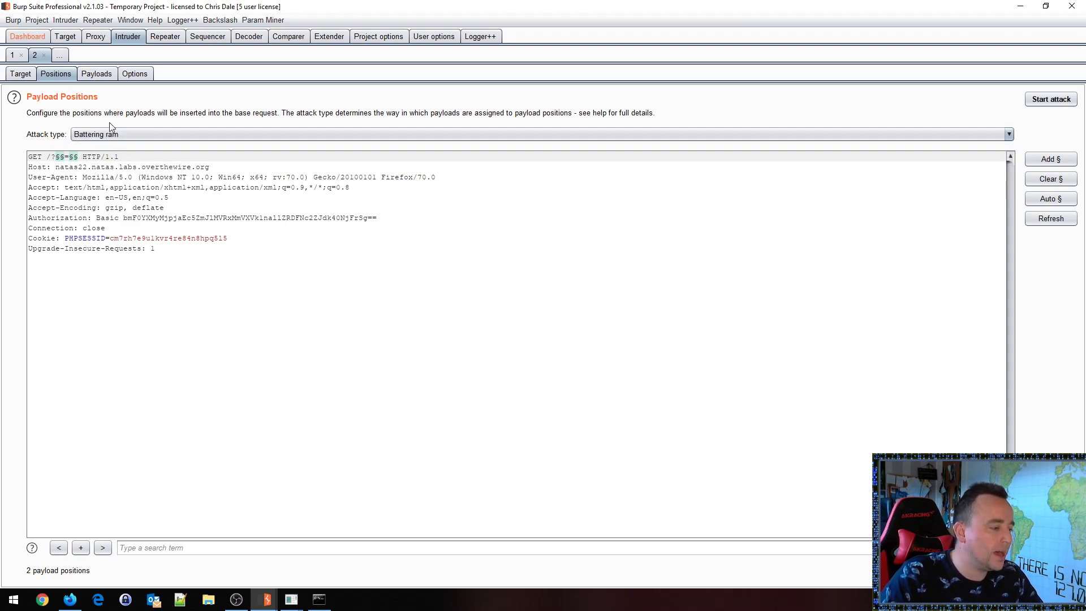
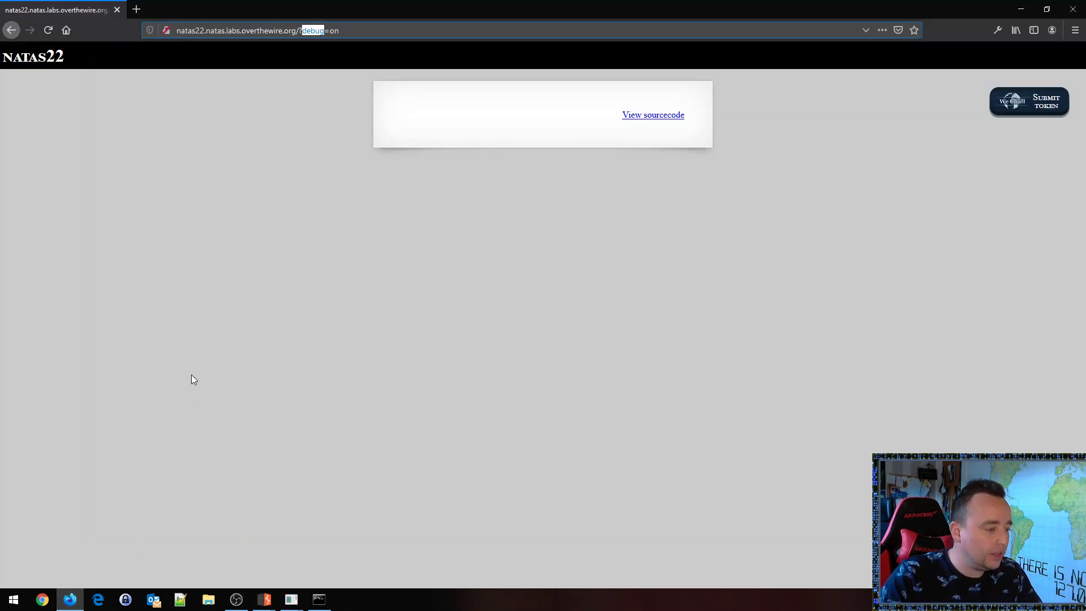
Load natas22.natas.labs.overthewire.org with the ?revelio=revelio parameter in a new browser tab.
{"action": "key", "text": "ctrl+t"}
{"action": "type", "text": "natas22"}
{"action": "key", "text": "Return"}
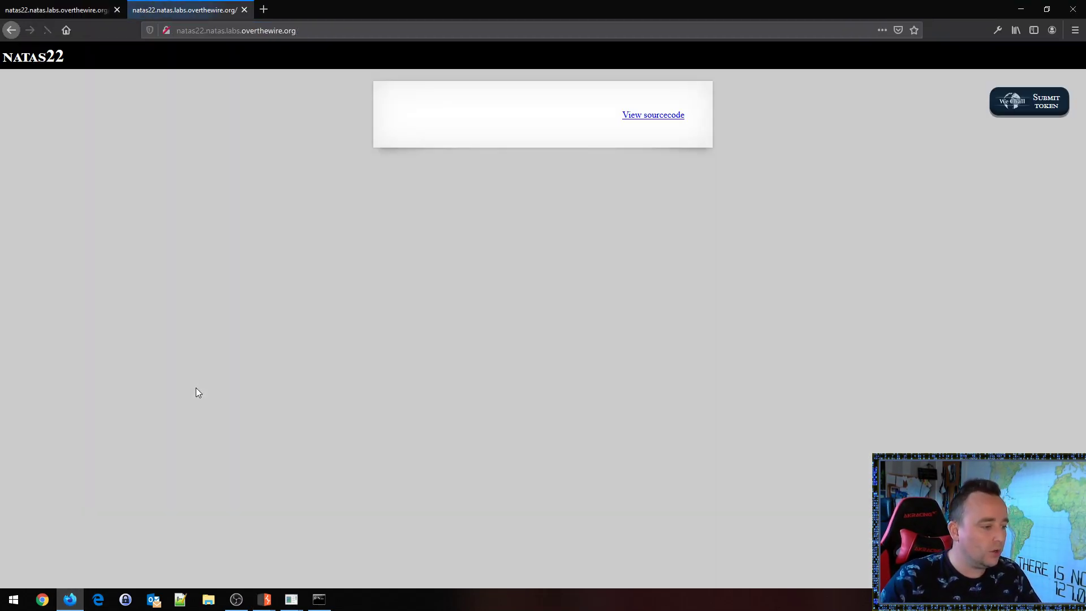
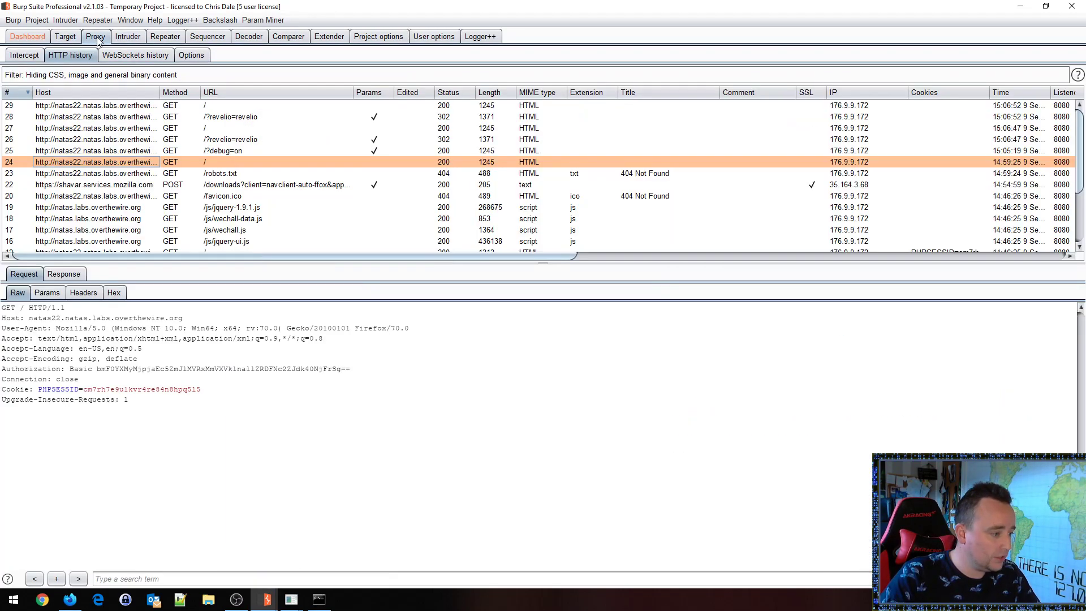
Turn on proxy interception in Burp Suite, request natas22's /?revelio=revelio again from Firefox, and return to the held request.
{"action": "left_click", "coordinate": [33, 56]}
{"action": "left_click", "coordinate": [150, 91]}
{"action": "key", "text": "alt+Tab"}
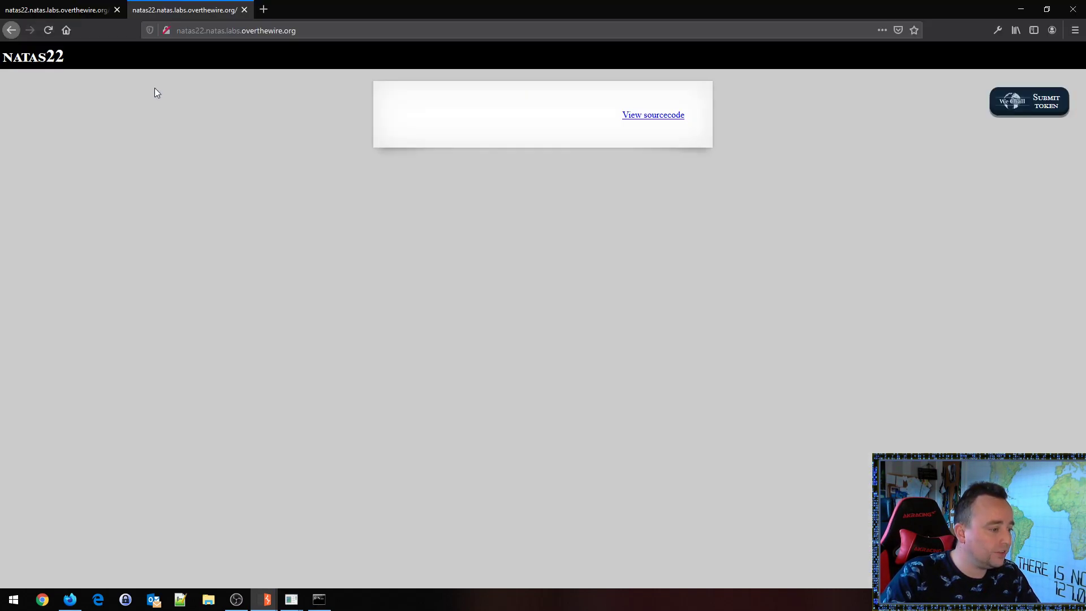
{"action": "key", "text": "ctrl+l"}
{"action": "key", "text": "End"}
{"action": "key", "text": "Return"}
{"action": "key", "text": "alt+Tab"}
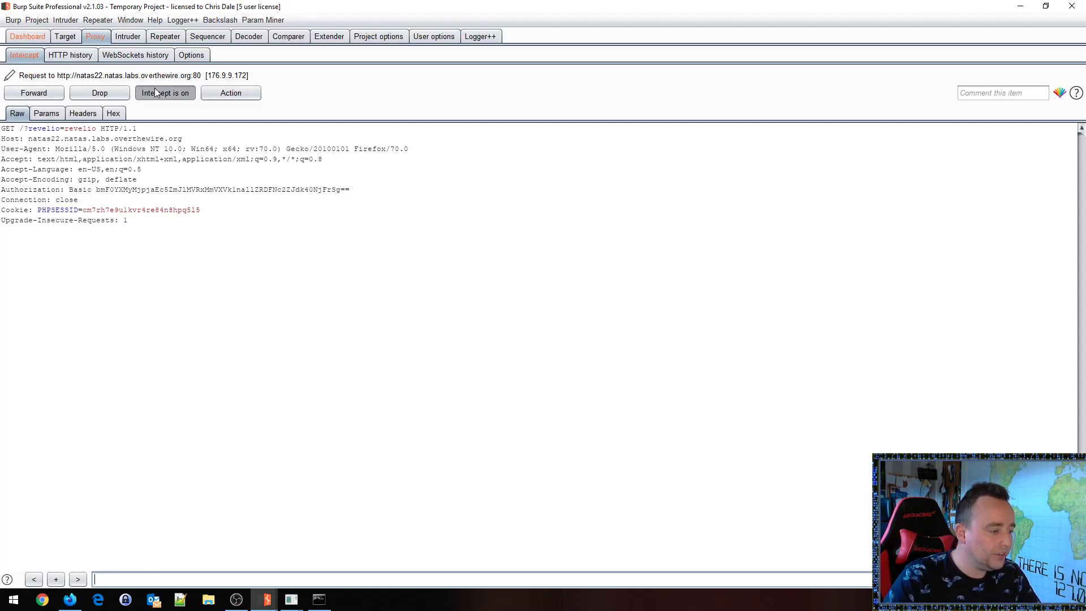
Enable interception of server responses, including the rule for intercepted requests, and forward the held /?revelio=revelio request.
{"action": "left_click", "coordinate": [191, 55]}
{"action": "scroll", "coordinate": [71, 370], "scroll_direction": "down", "scroll_amount": 5}
{"action": "left_click", "coordinate": [66, 375]}
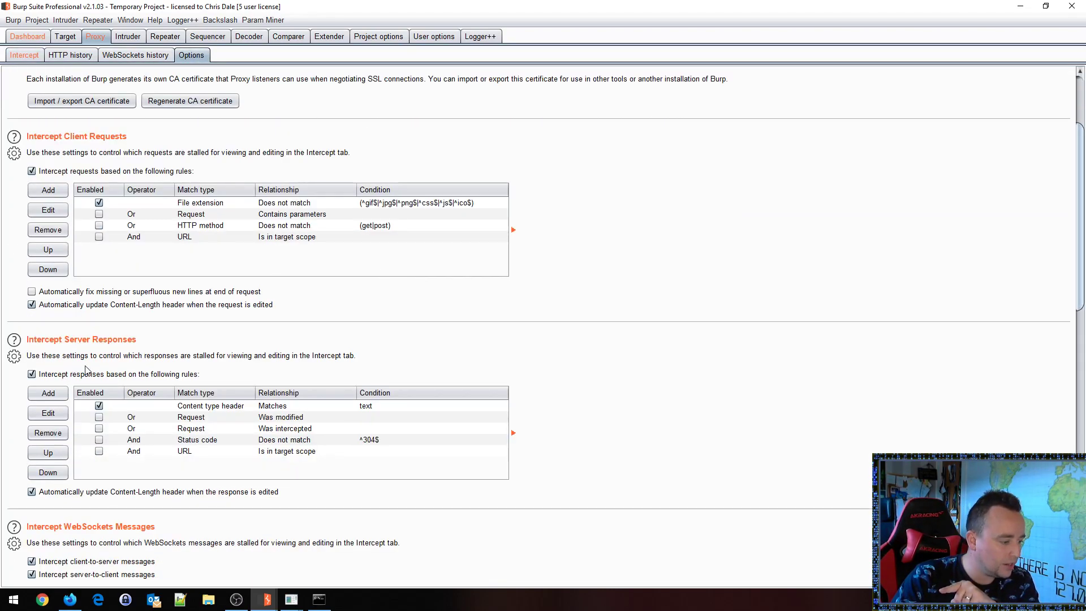
{"action": "scroll", "coordinate": [88, 370], "scroll_direction": "up", "scroll_amount": 2}
{"action": "scroll", "coordinate": [150, 500], "scroll_direction": "down", "scroll_amount": 1}
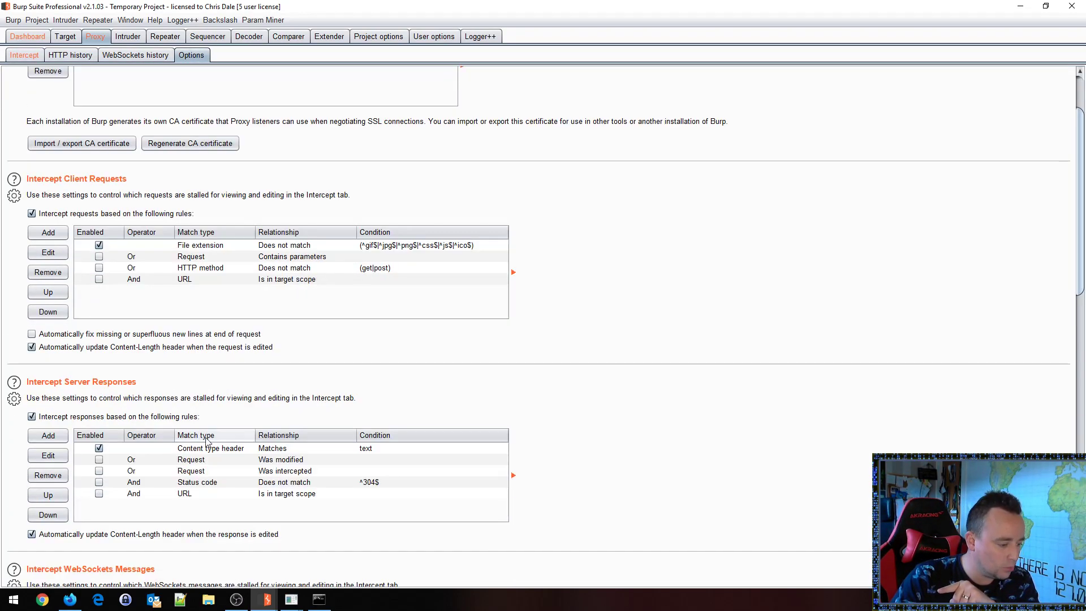
{"action": "left_click", "coordinate": [104, 473]}
{"action": "scroll", "coordinate": [240, 371], "scroll_direction": "up", "scroll_amount": 3}
{"action": "left_click", "coordinate": [25, 56]}
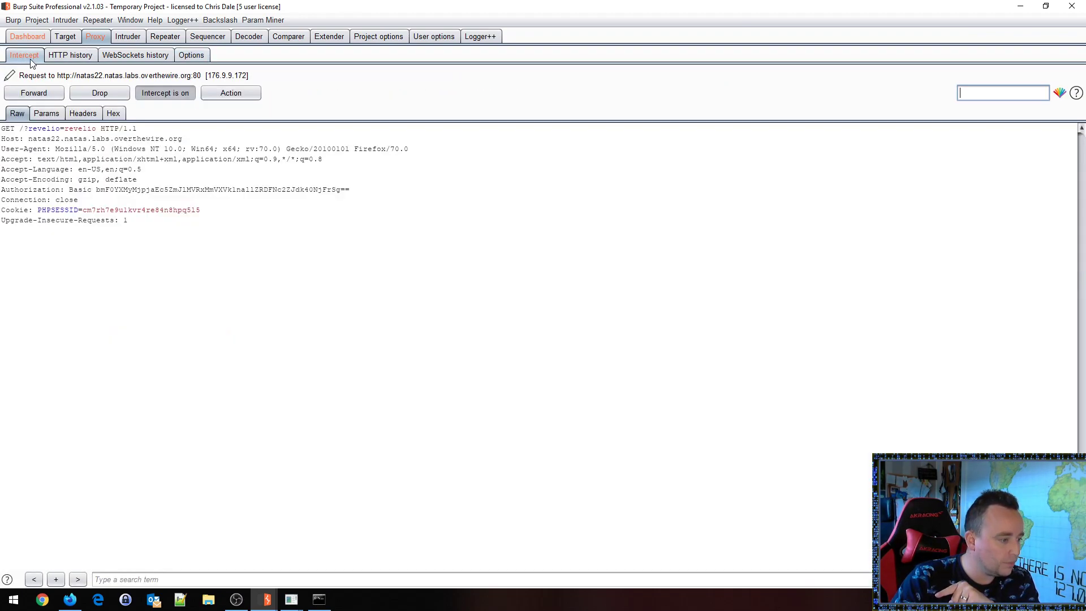
{"action": "left_click", "coordinate": [33, 93]}
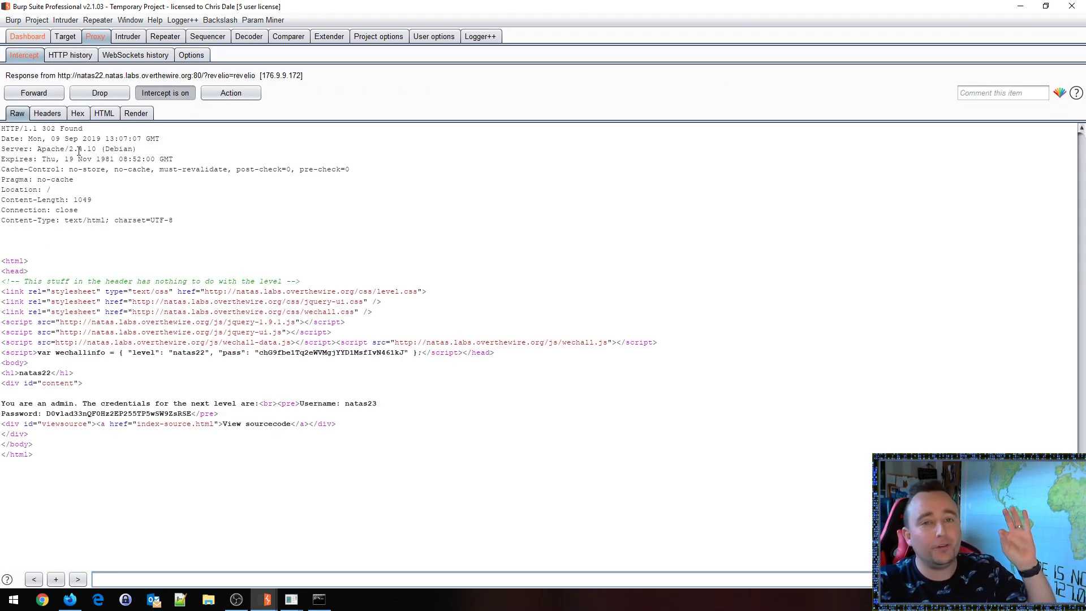
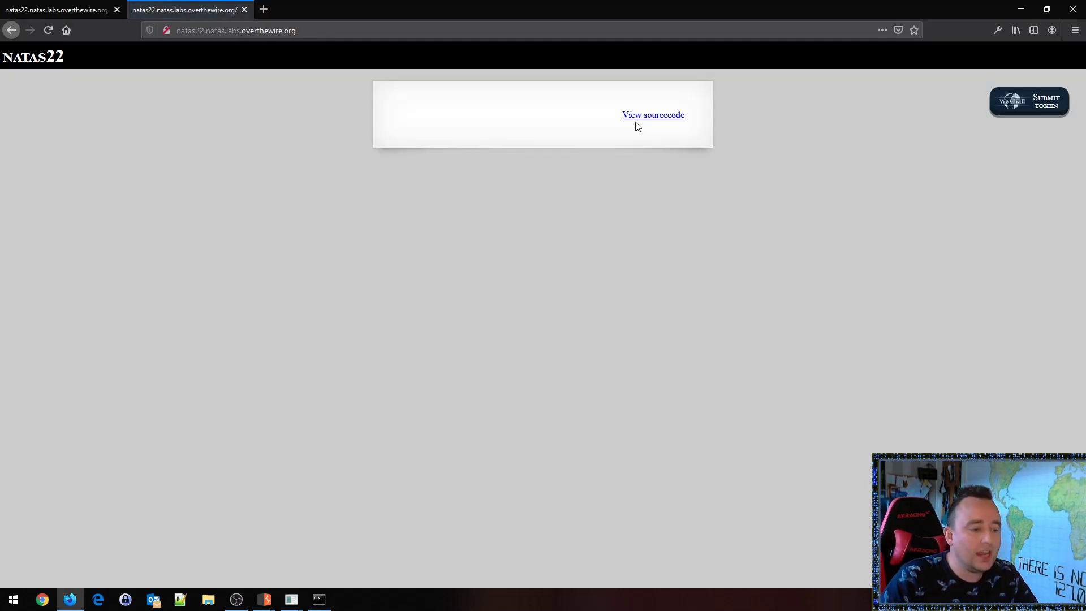
Open the natas22 source code page from its link in a new tab and switch to it.
{"action": "right_click", "coordinate": [644, 119]}
{"action": "left_click", "coordinate": [656, 128]}
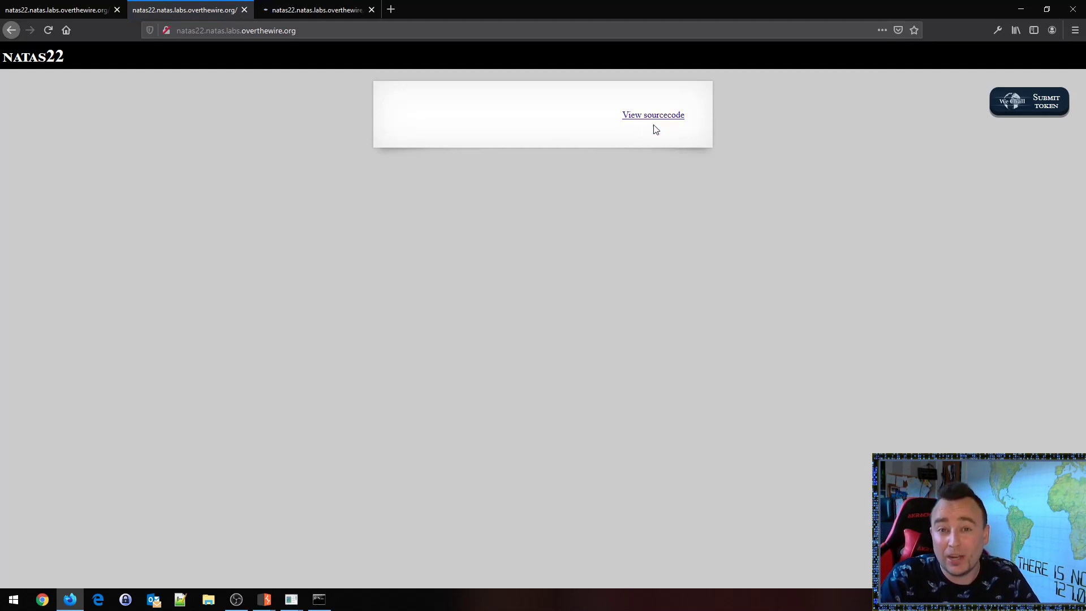
{"action": "key", "text": "ctrl+Tab"}
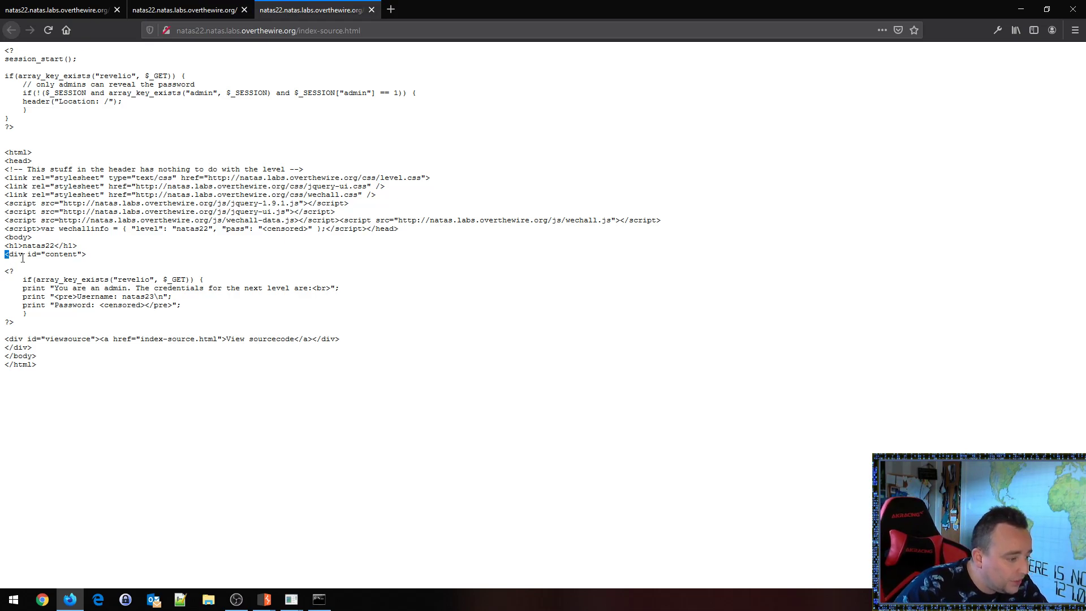
Examine the array_key_exists condition on revelio and $_GET, and the lines that print the next level's credentials.
{"action": "double_click", "coordinate": [39, 280]}
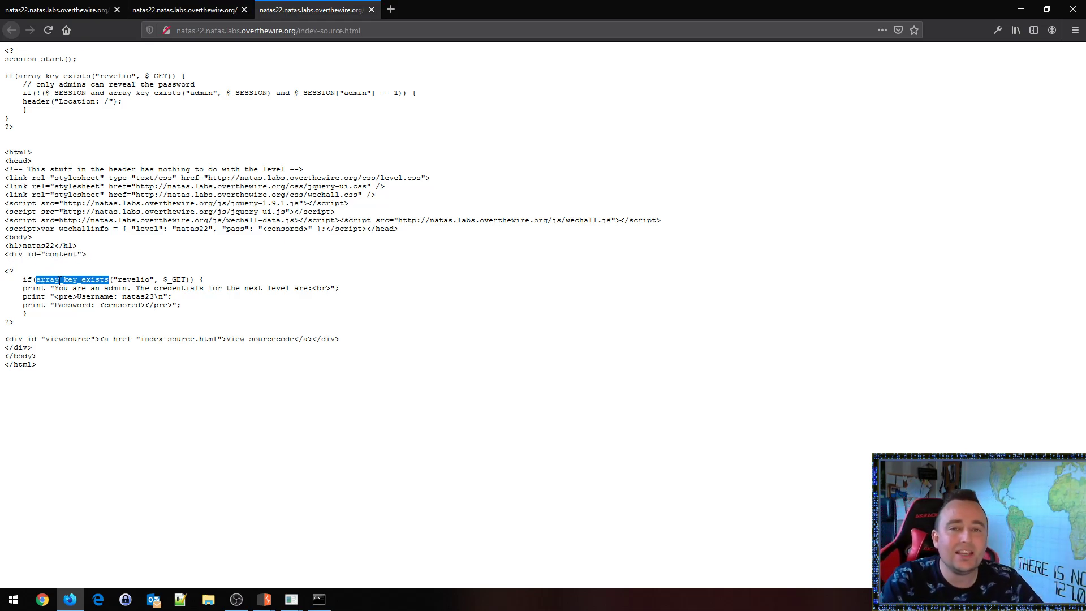
{"action": "left_click_drag", "start_coordinate": [164, 273], "coordinate": [190, 279]}
{"action": "left_click", "coordinate": [177, 280]}
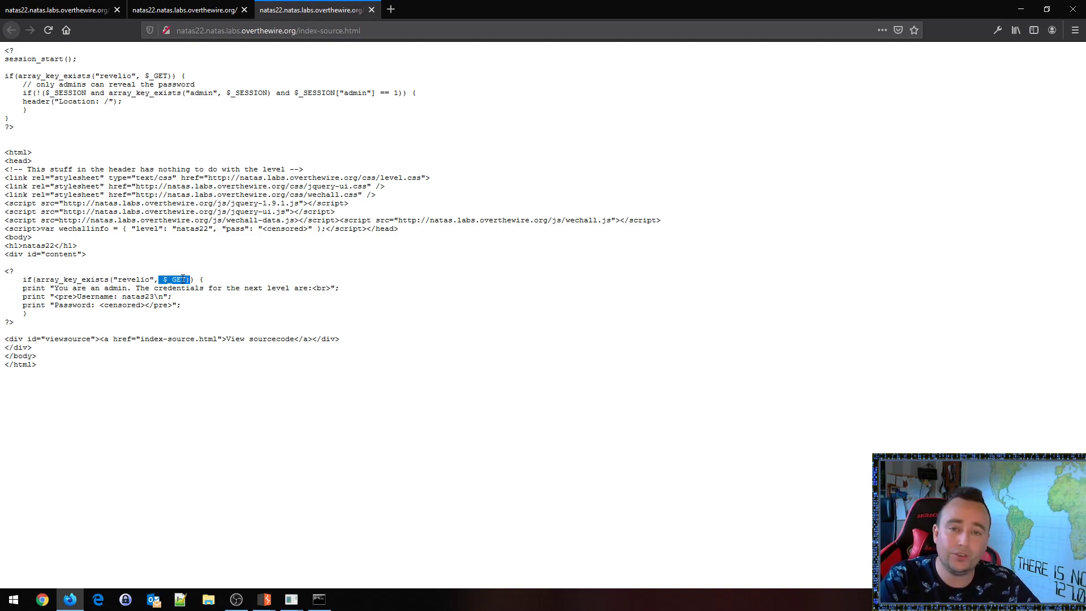
{"action": "double_click", "coordinate": [134, 280]}
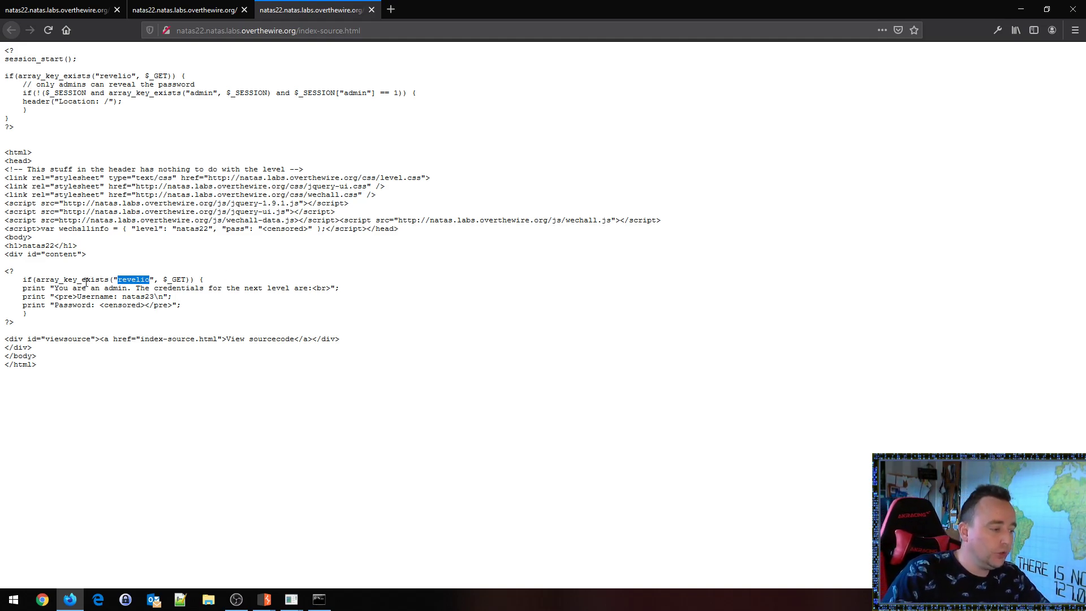
{"action": "left_click_drag", "start_coordinate": [72, 288], "coordinate": [131, 306]}
{"action": "left_click", "coordinate": [297, 331]}
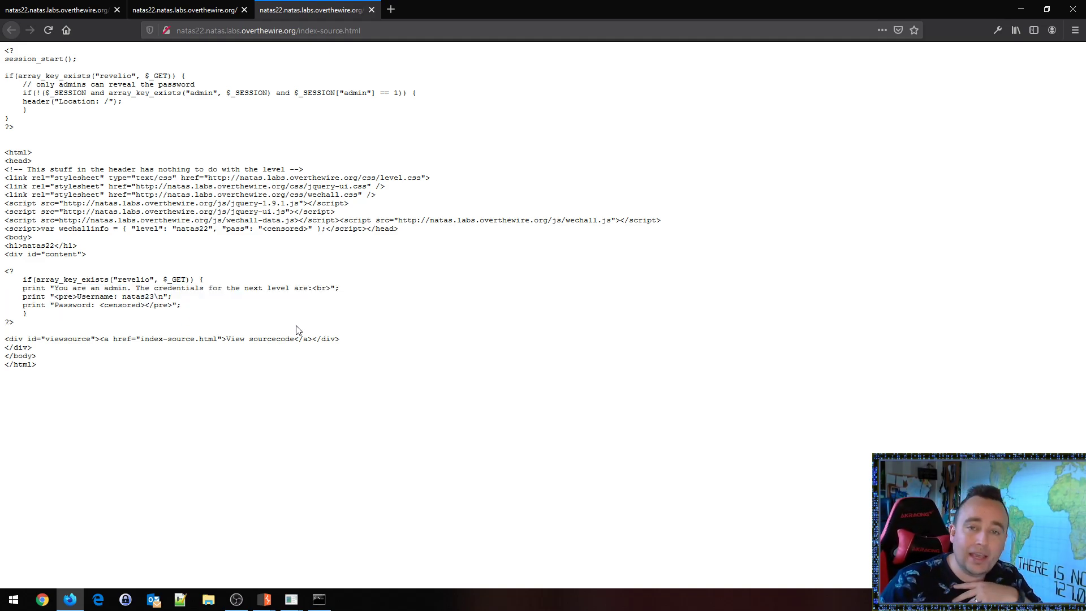
{"action": "double_click", "coordinate": [145, 282]}
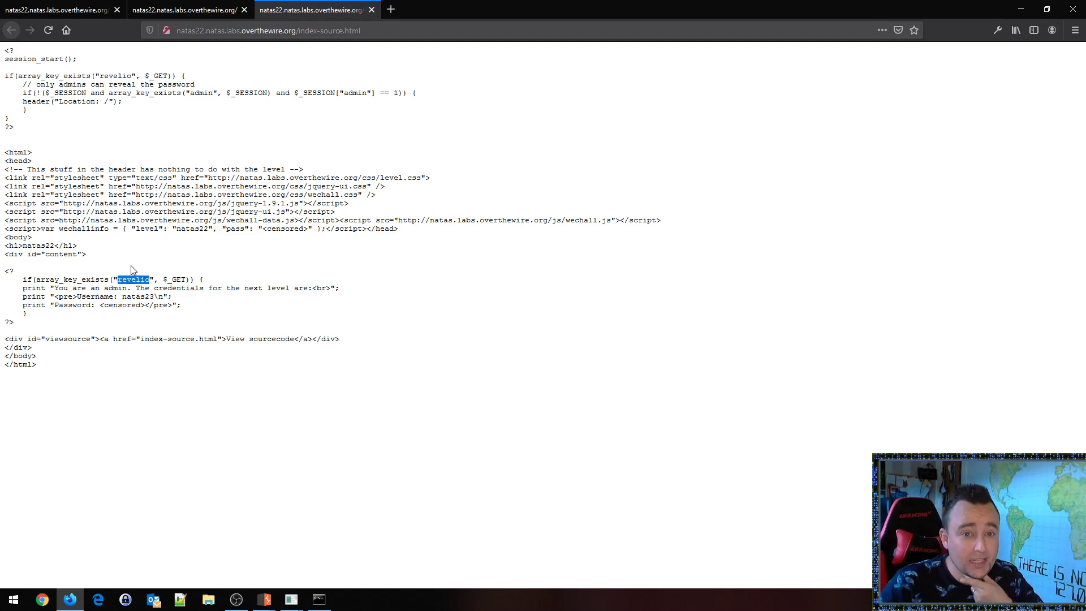
Return to the natas22 page and extend its address with an example showUser parameter set to a user's first name.
{"action": "left_click", "coordinate": [136, 12]}
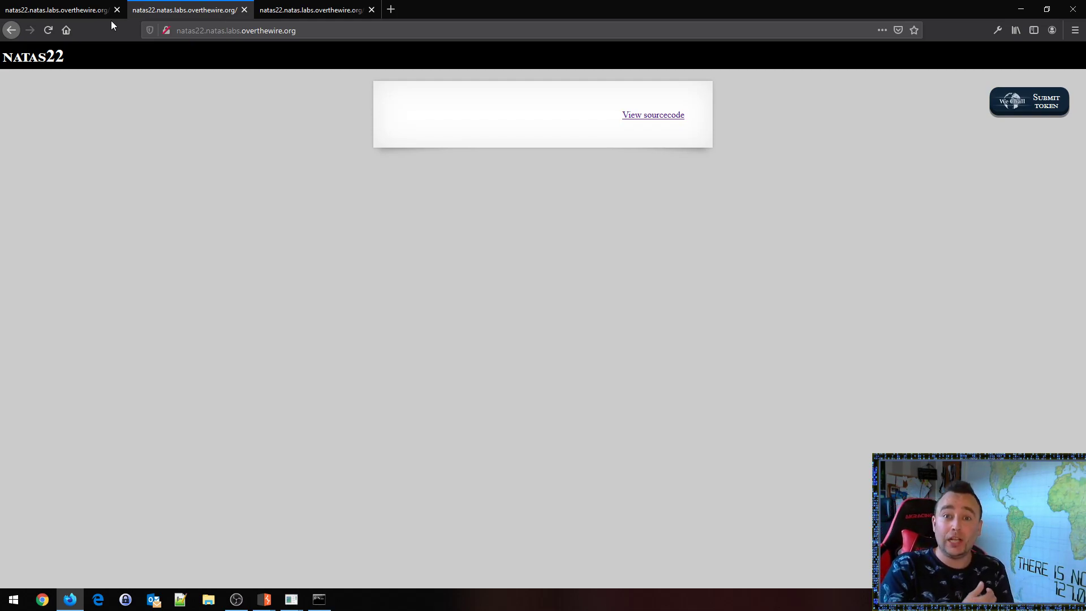
{"action": "left_click", "coordinate": [328, 30]}
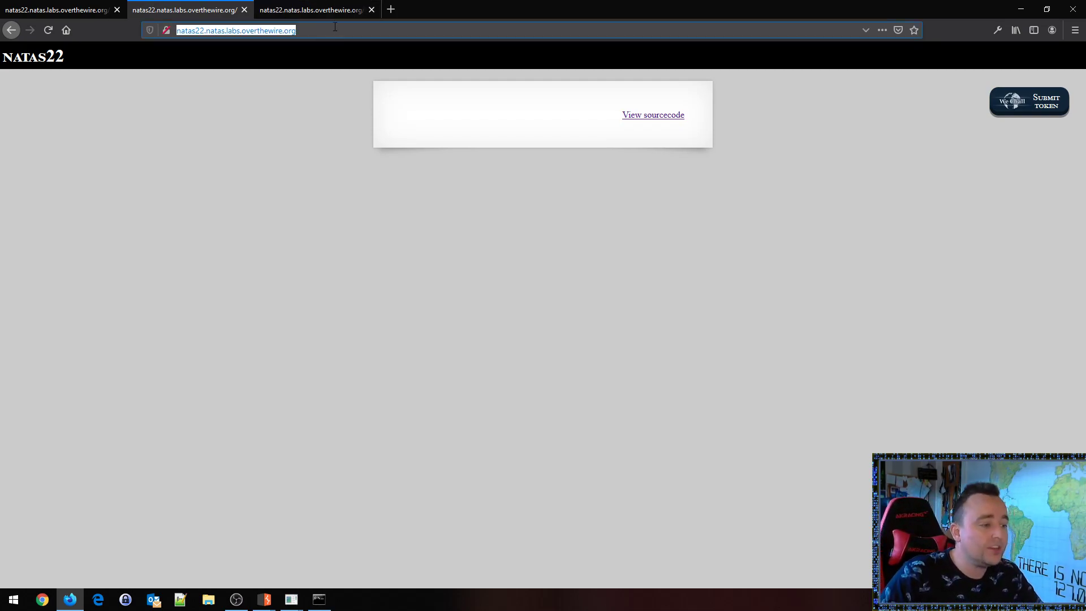
{"action": "left_click", "coordinate": [334, 28]}
{"action": "type", "text": "/"}
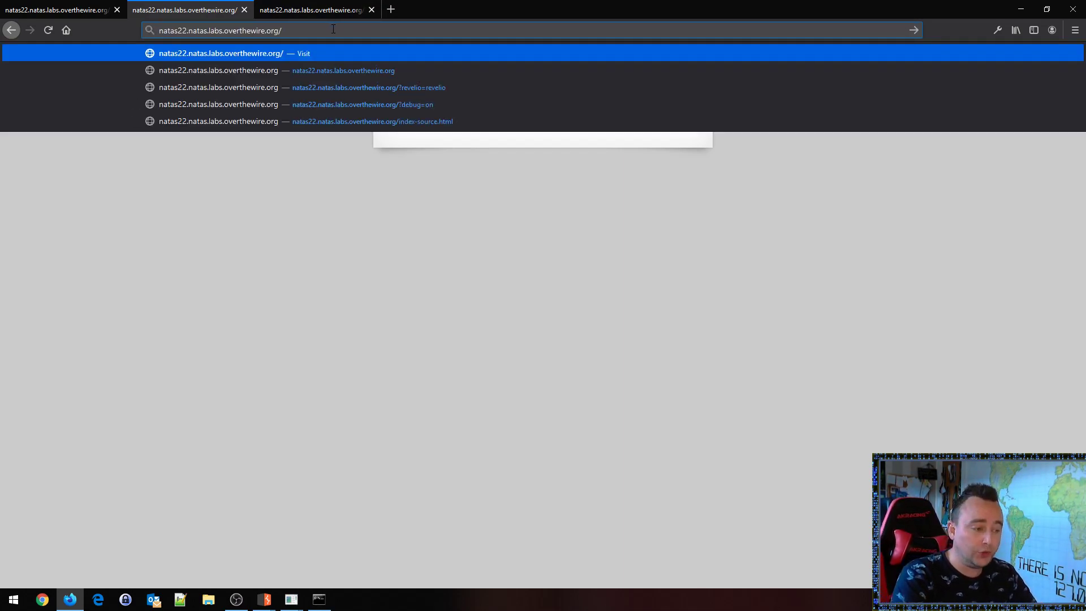
{"action": "type", "text": "??"}
{"action": "key", "text": "BackSpace"}
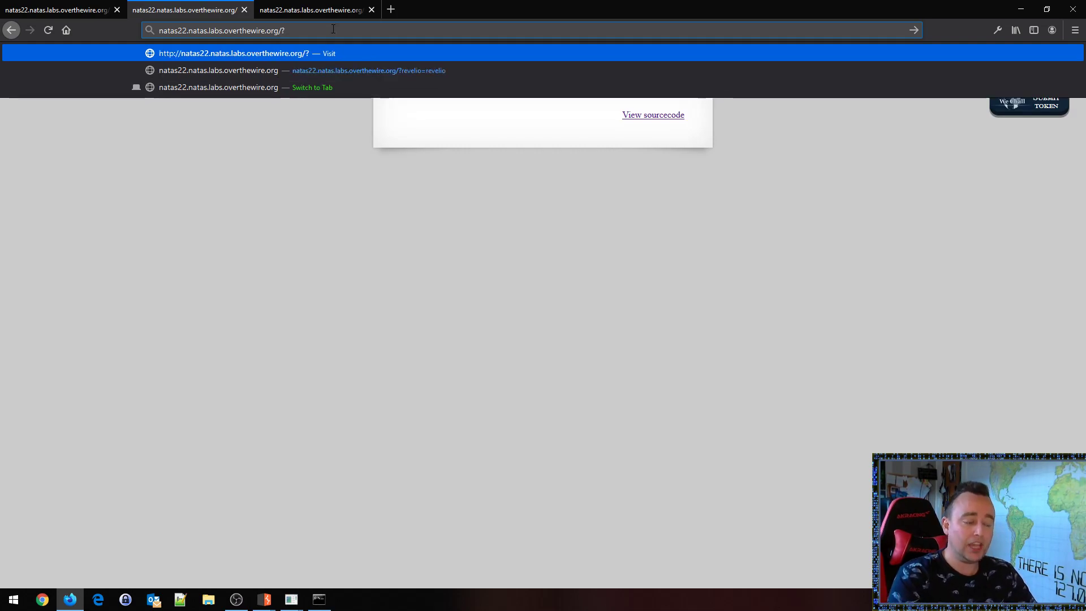
{"action": "type", "text": "showUser=chris"}
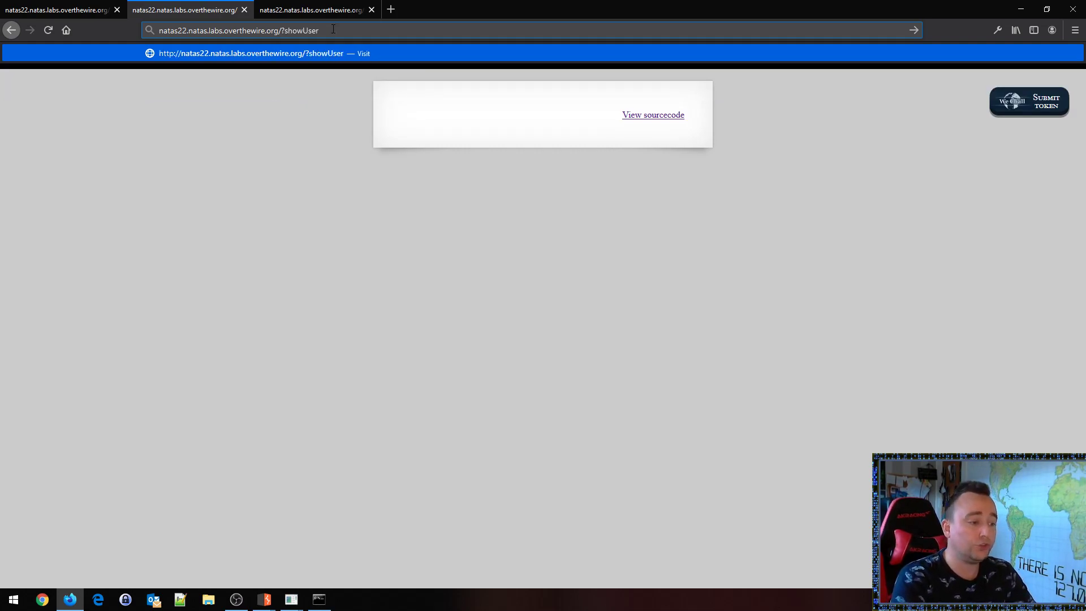
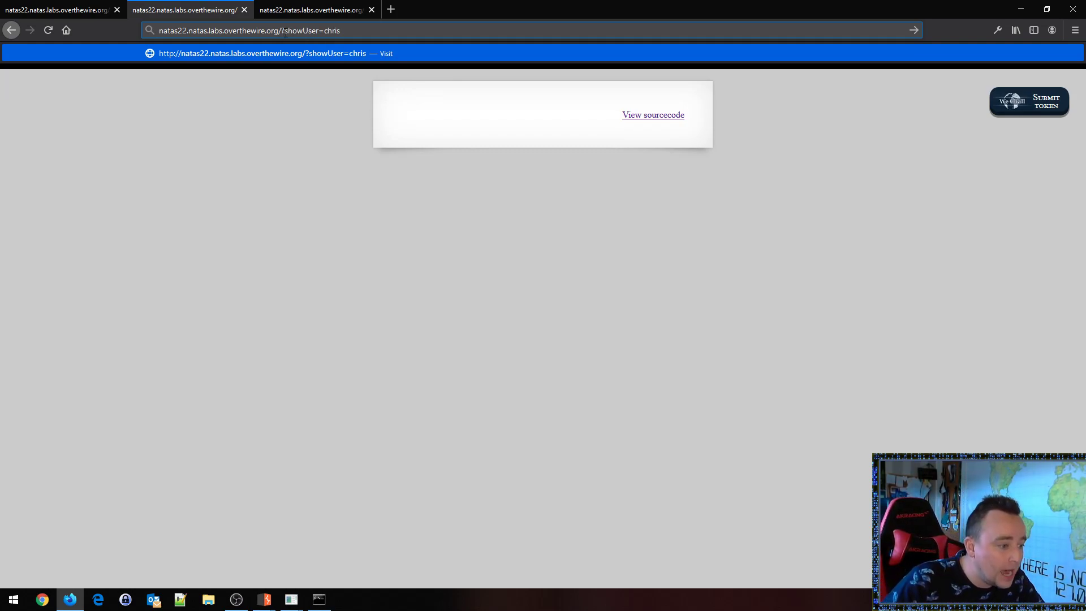
Replace "?show" in the example address with "delete", and erase that word again without loading the address.
{"action": "mouse_move", "coordinate": [285, 32]}
{"action": "left_mouse_down"}
{"action": "mouse_move", "coordinate": [307, 31]}
{"action": "mouse_move", "coordinate": [286, 31]}
{"action": "left_mouse_up"}
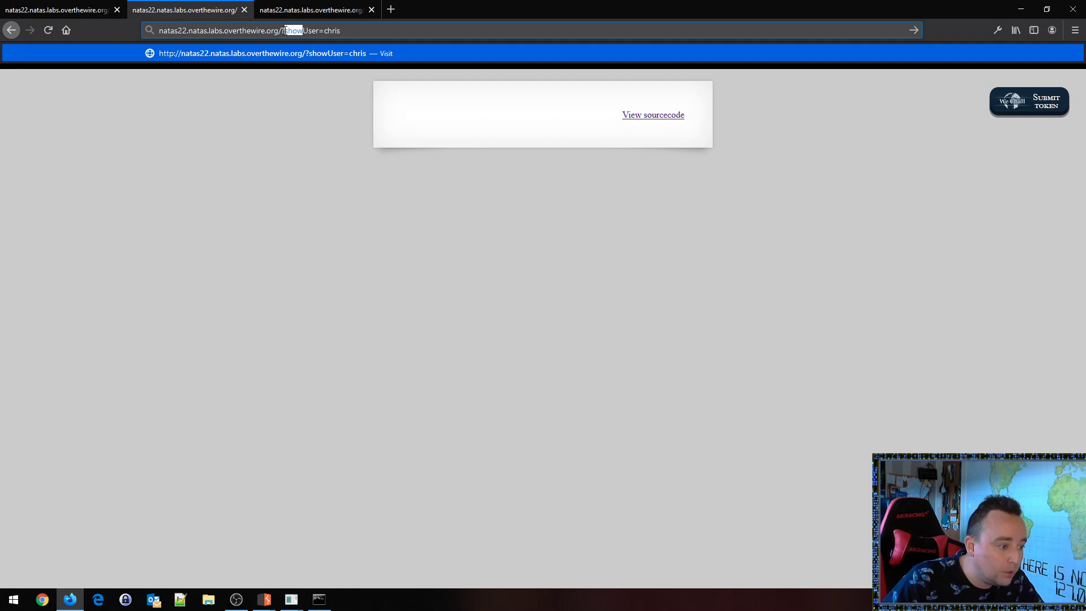
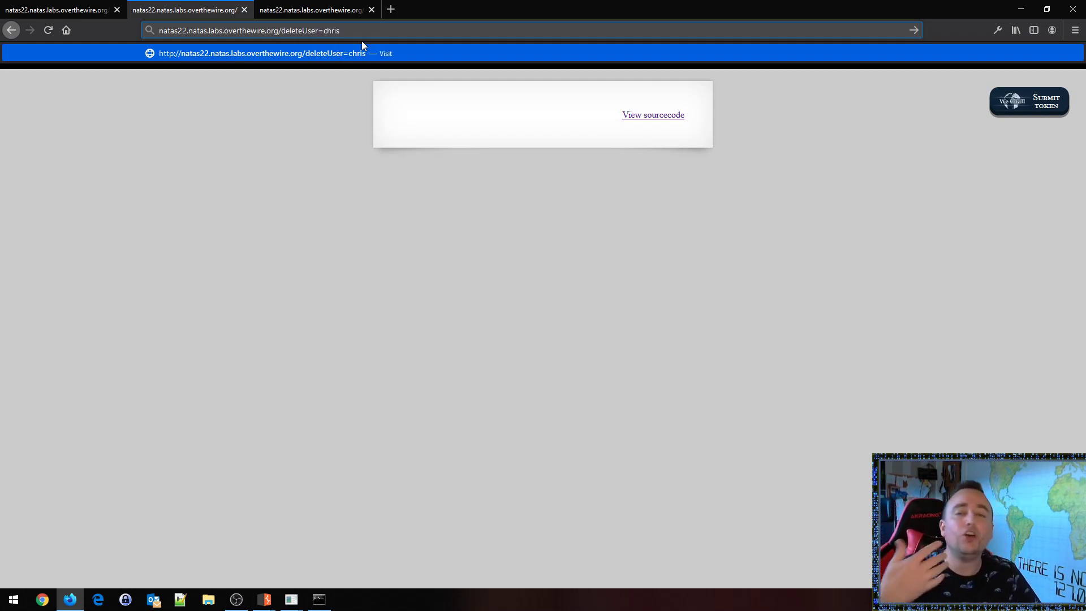
{"action": "key", "text": "BackSpace"}
{"action": "key", "text": "BackSpace"}
{"action": "key", "text": "BackSpace"}
{"action": "key", "text": "BackSpace"}
{"action": "key", "text": "BackSpace"}
{"action": "key", "text": "BackSpace"}
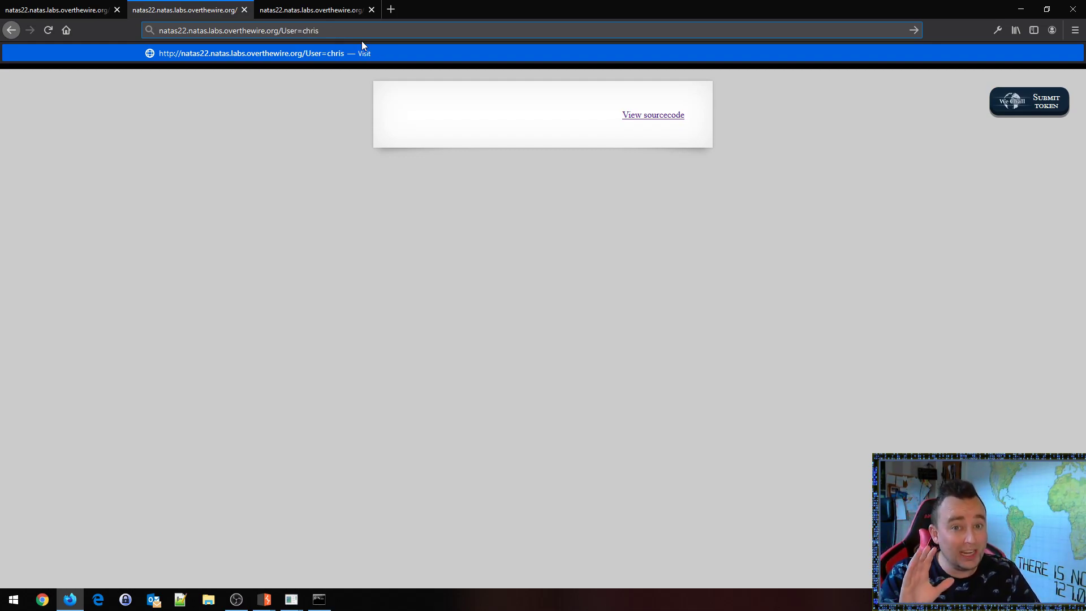
{"action": "left_click", "coordinate": [279, 204]}
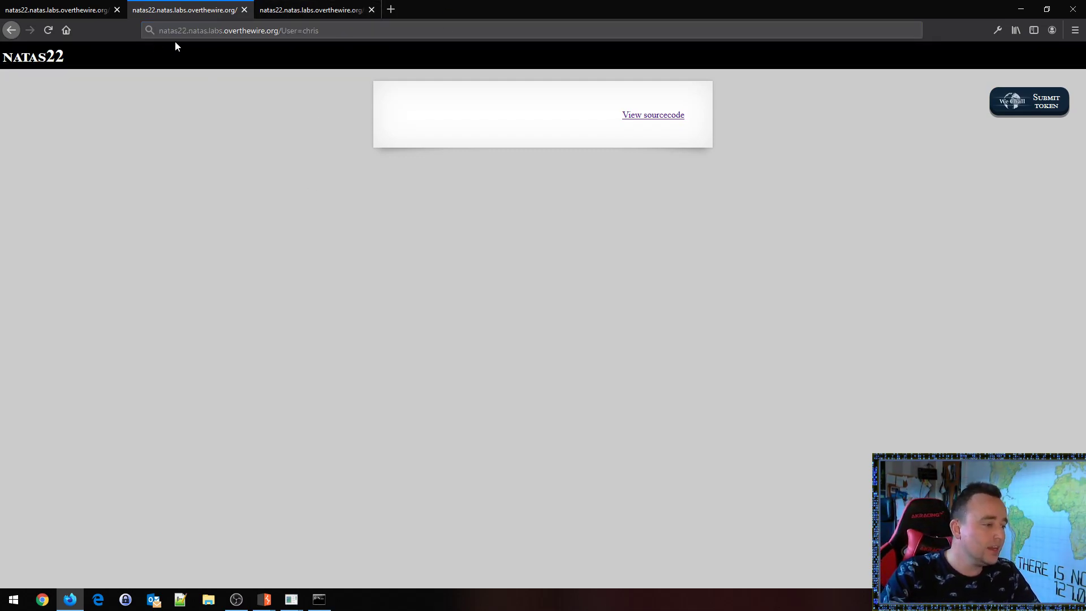
Change the host in the address from natas22 to natas23 and load it.
{"action": "left_click", "coordinate": [189, 30]}
{"action": "left_click", "coordinate": [189, 31]}
{"action": "key", "text": "BackSpace"}
{"action": "type", "text": "3"}
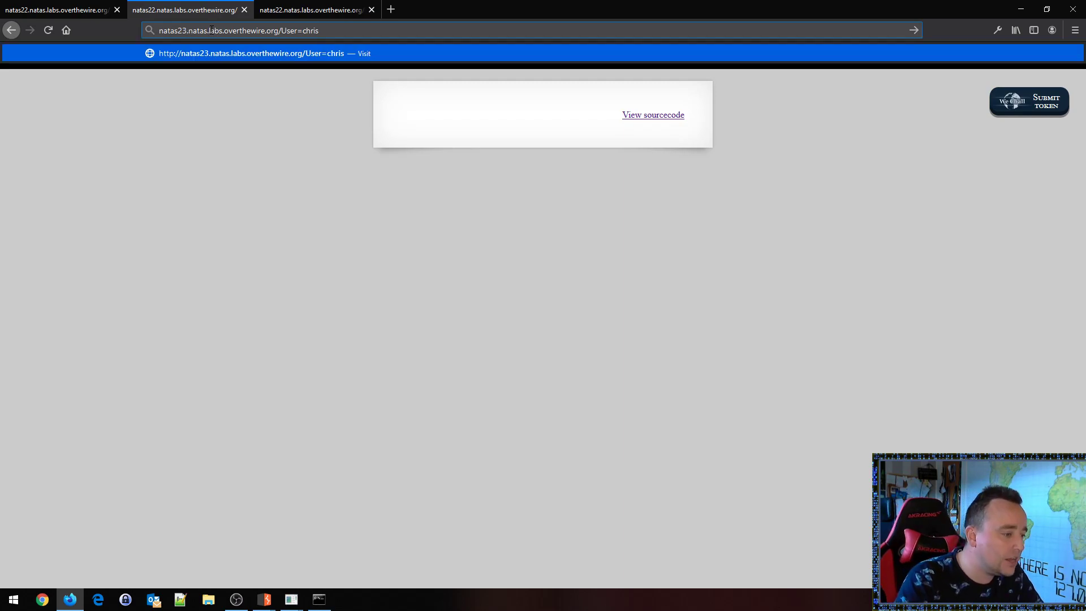
{"action": "key", "text": "Return"}
Enter natas23 as the user name in the authentication prompt, and open the revelio request in Burp's Repeater to retrieve the password.
{"action": "type", "text": "natas23"}
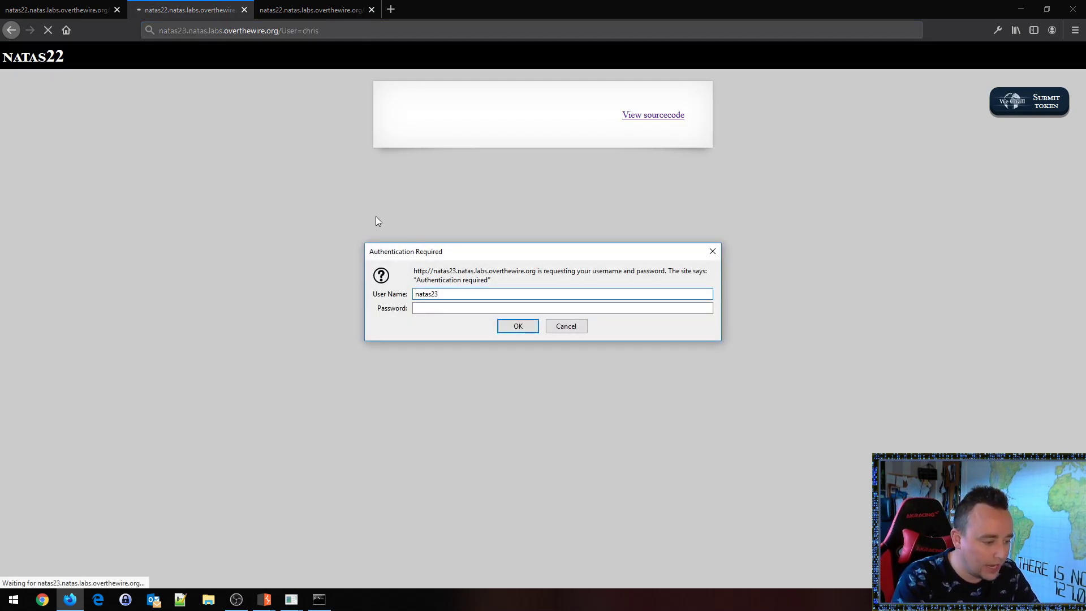
{"action": "key", "text": "alt+Tab"}
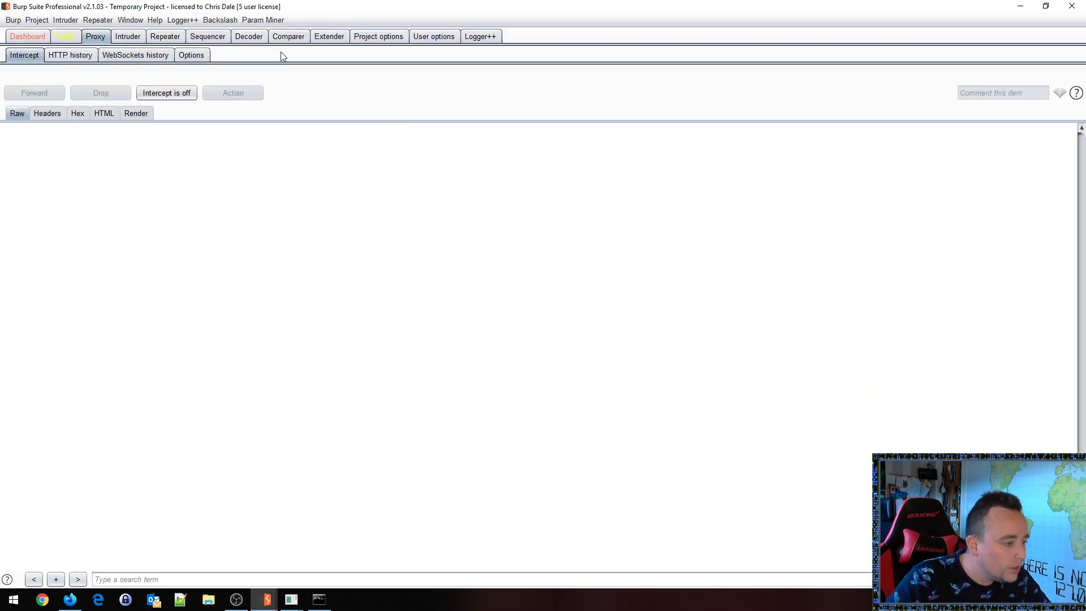
{"action": "left_click", "coordinate": [166, 36]}
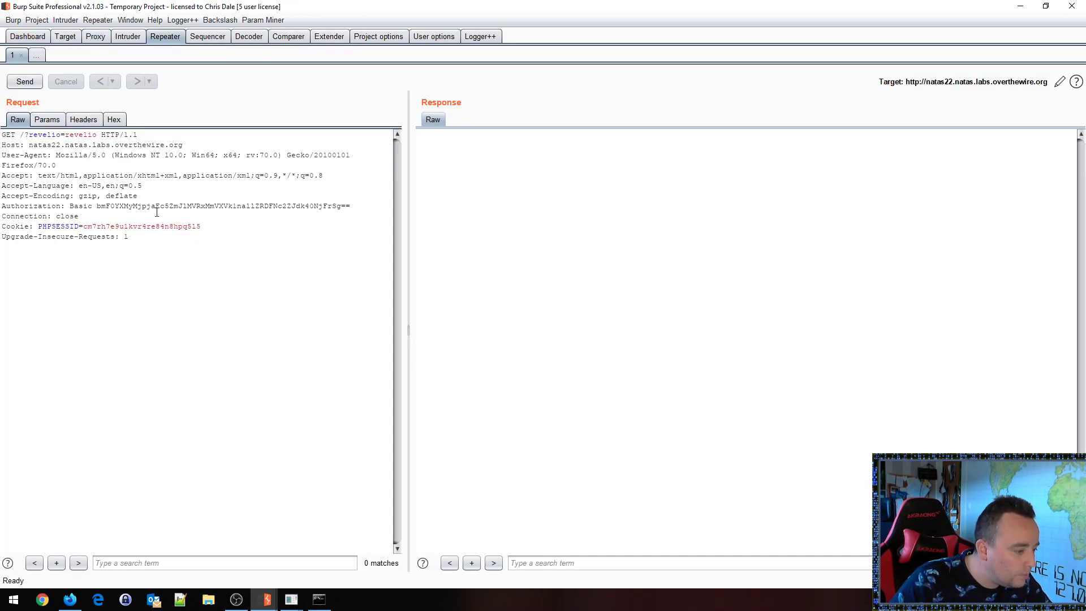
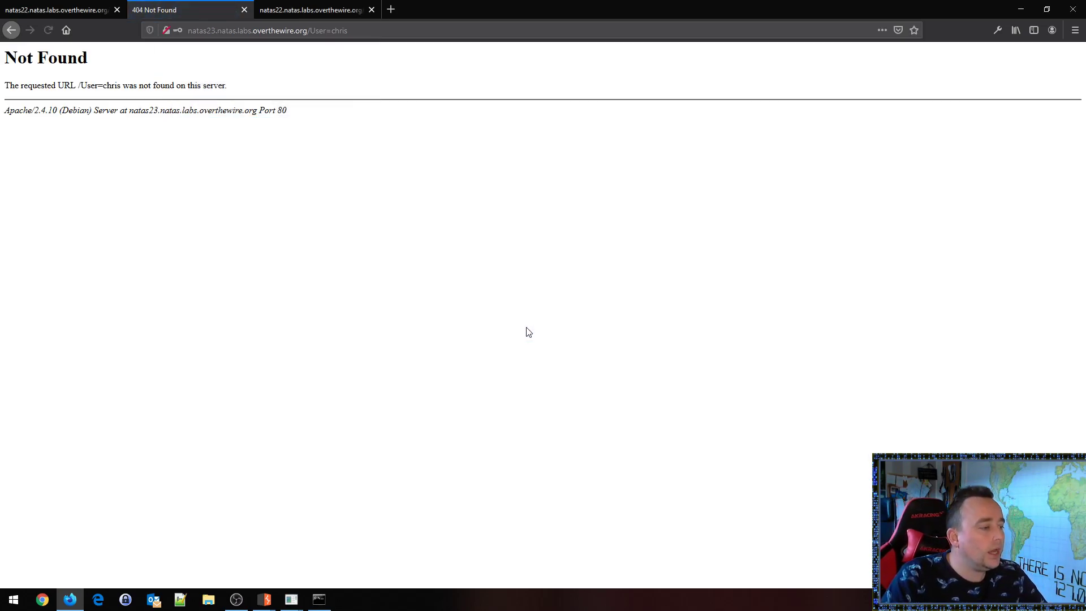
Remove the User parameter from the address and load the natas23.natas.labs.overthewire.org home page.
{"action": "left_click_drag", "start_coordinate": [310, 31], "coordinate": [668, 46]}
{"action": "key", "text": "BackSpace"}
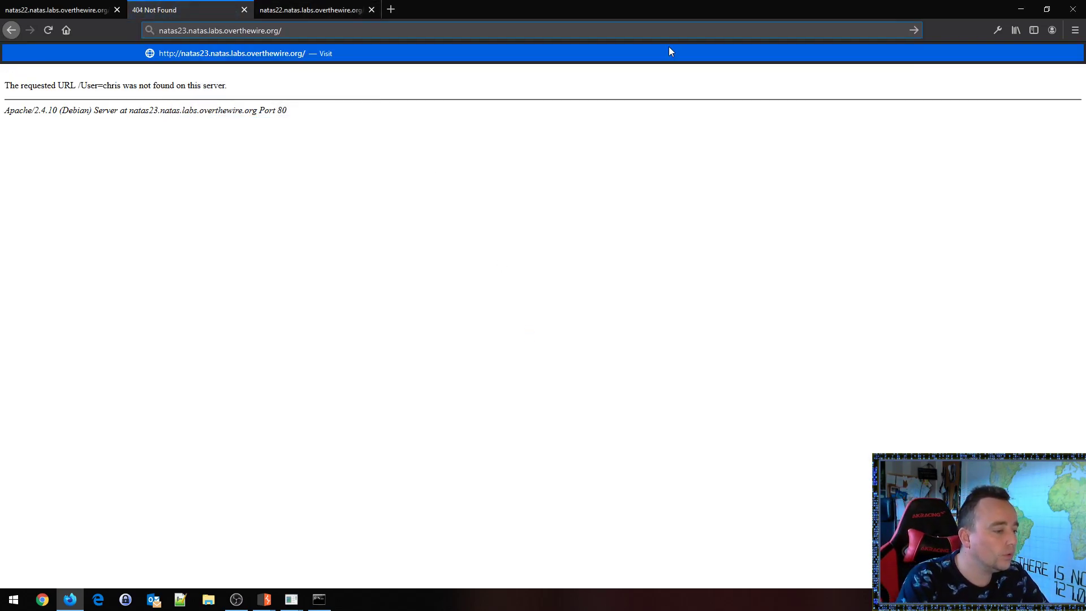
{"action": "key", "text": "Return"}
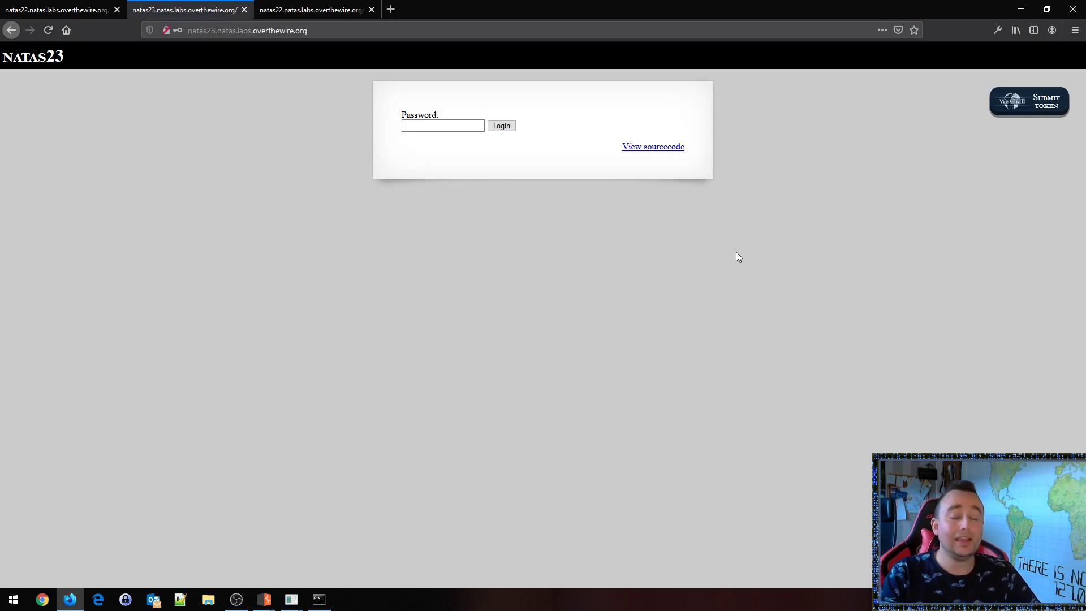